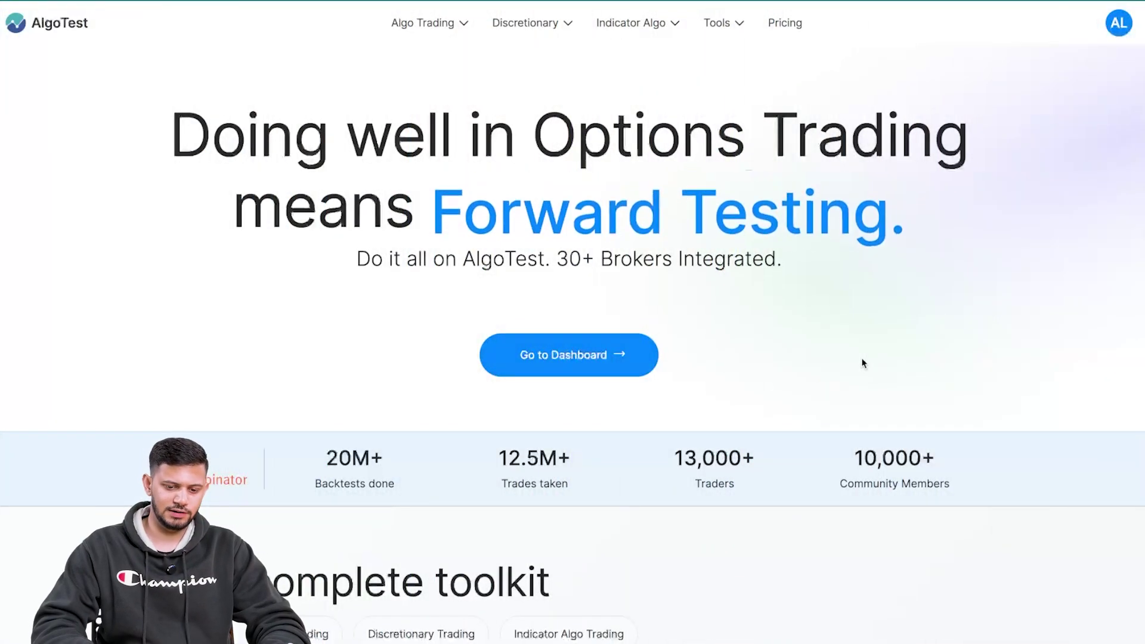
Open strategy backtesting for Stocks - Cash / F&O and choose ADANIENT as the underlying stock
left_click(644, 367)
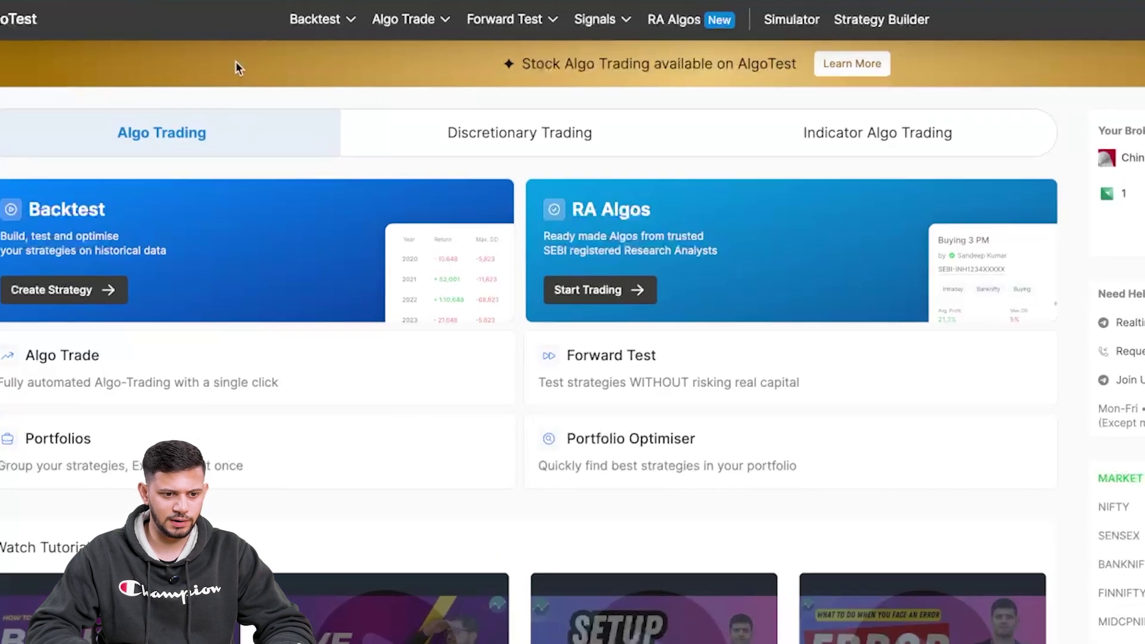
mouse_move(320, 15)
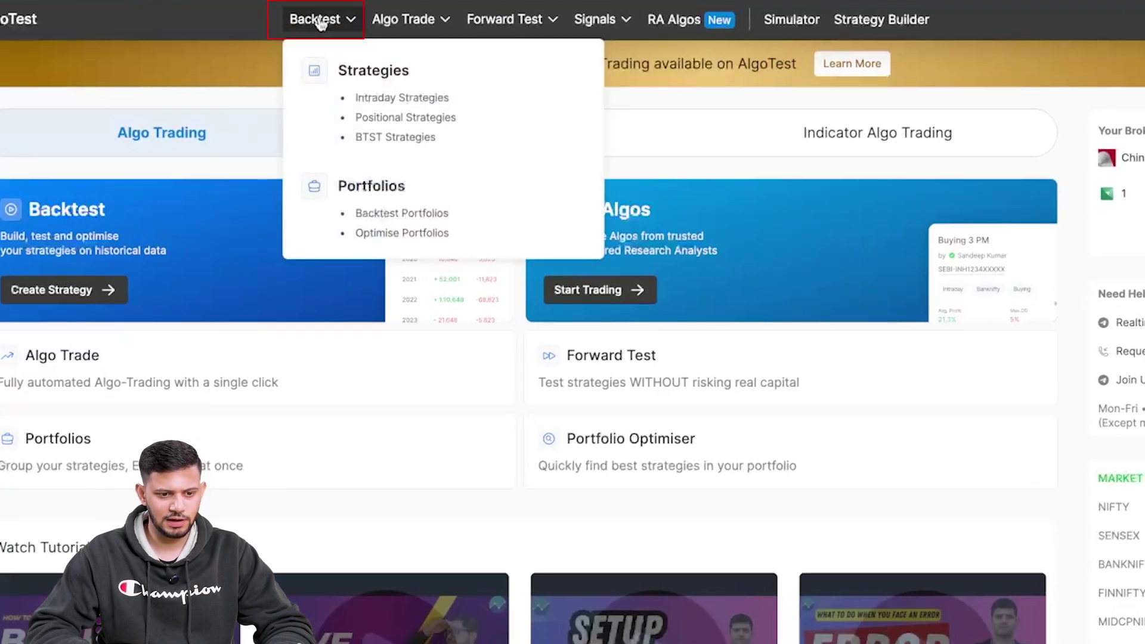
left_click(381, 119)
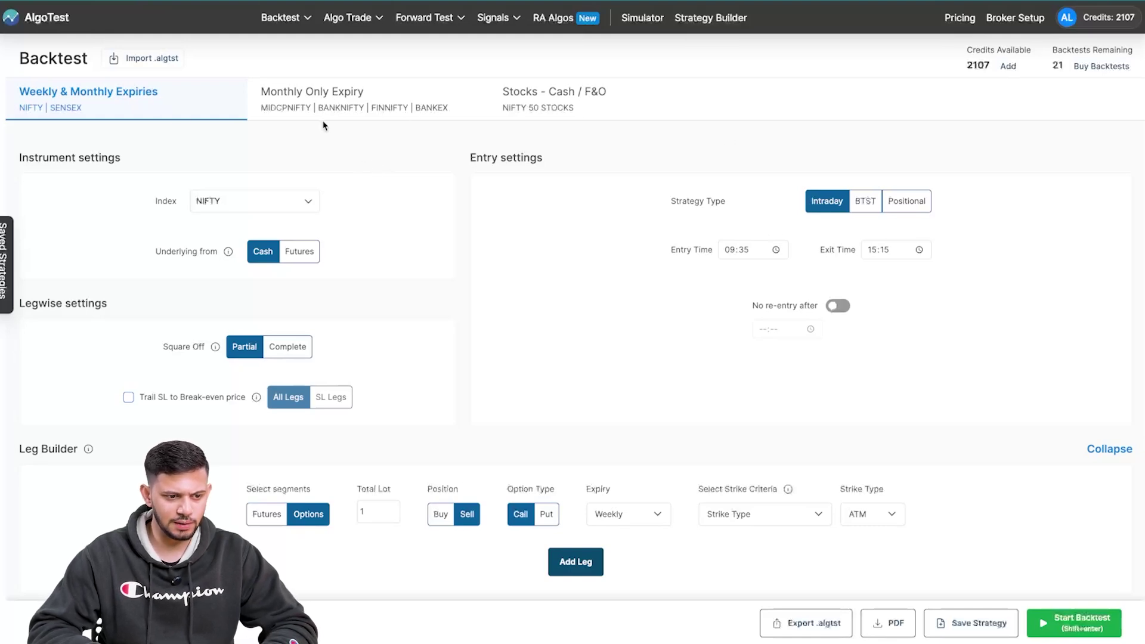
left_click(558, 105)
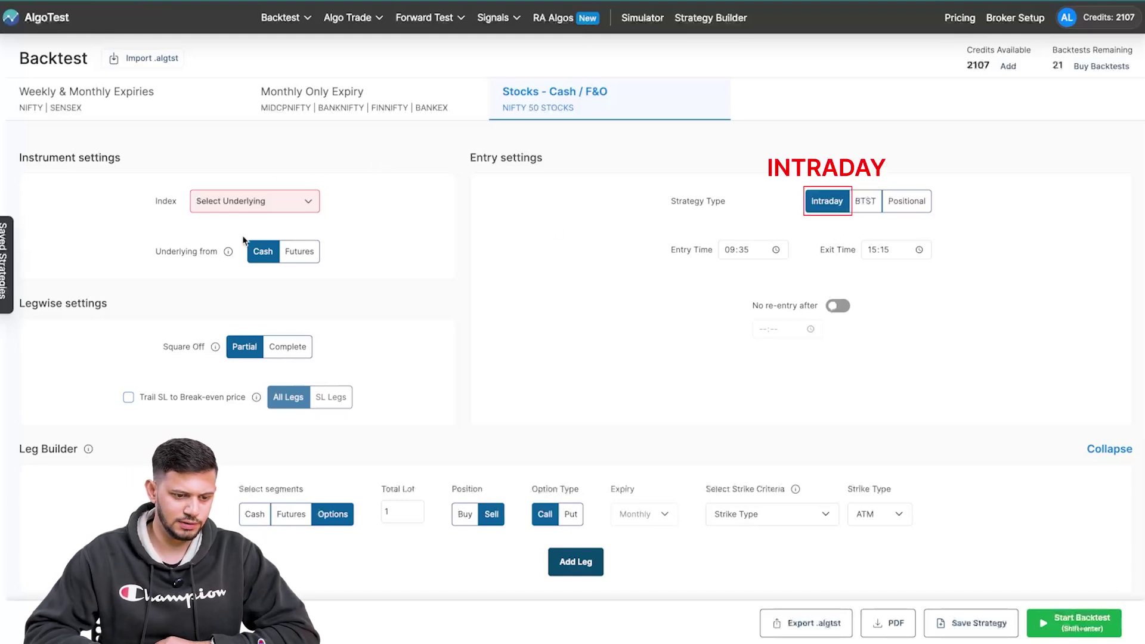
left_click(227, 204)
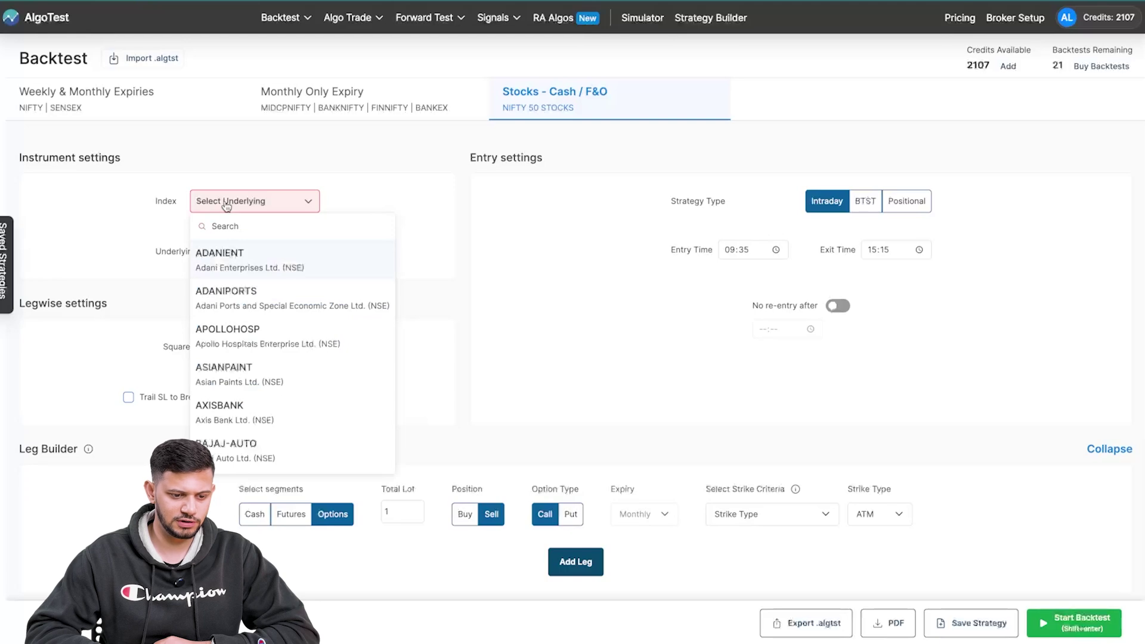
left_click(238, 260)
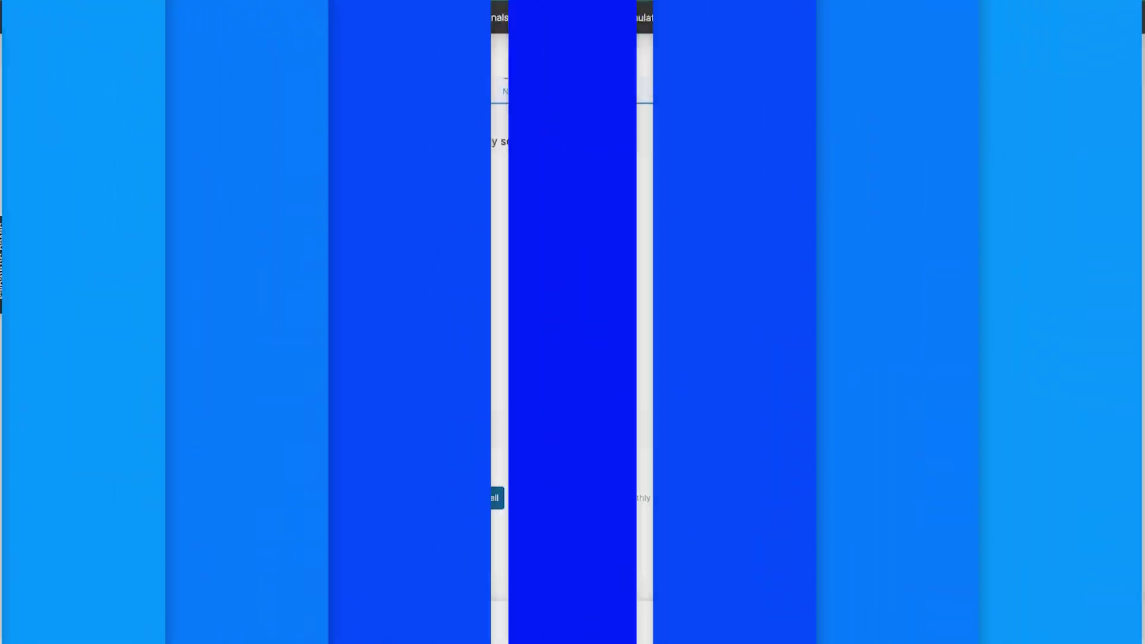
Switch the underlying price source to Futures and back to Cash
scroll(523, 261, "down", 1)
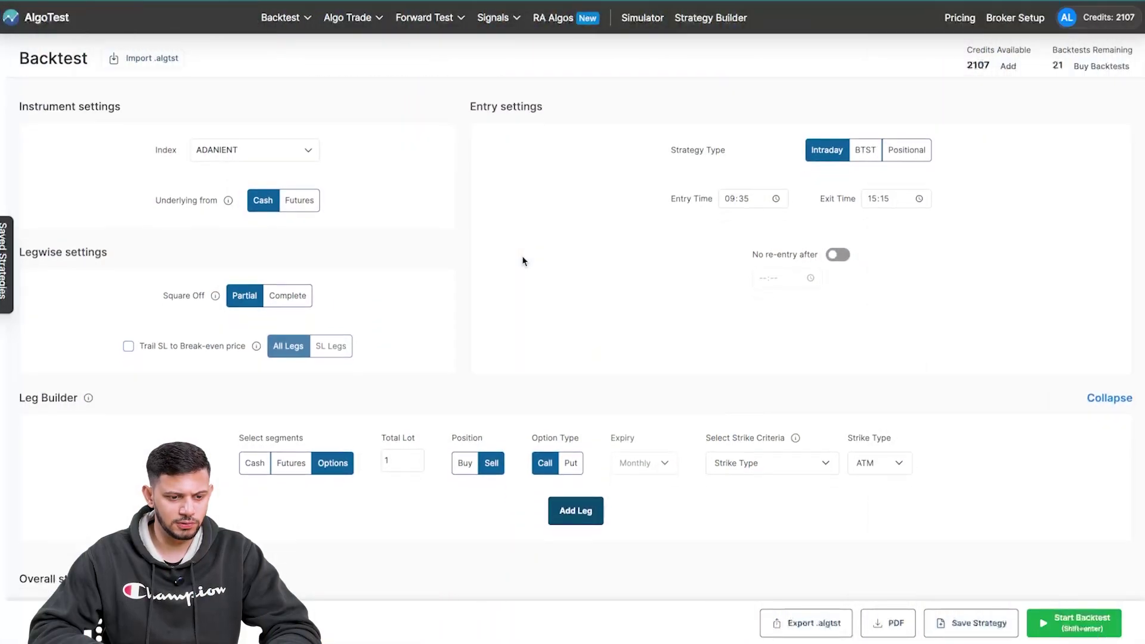
left_click(262, 160)
left_click(256, 205)
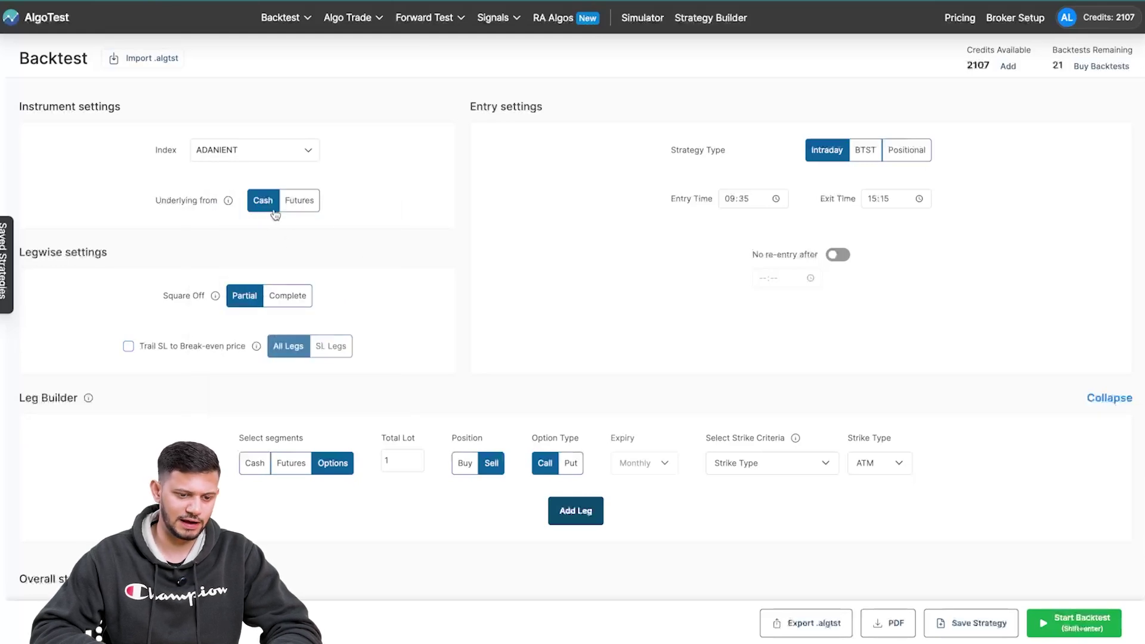
left_click(303, 208)
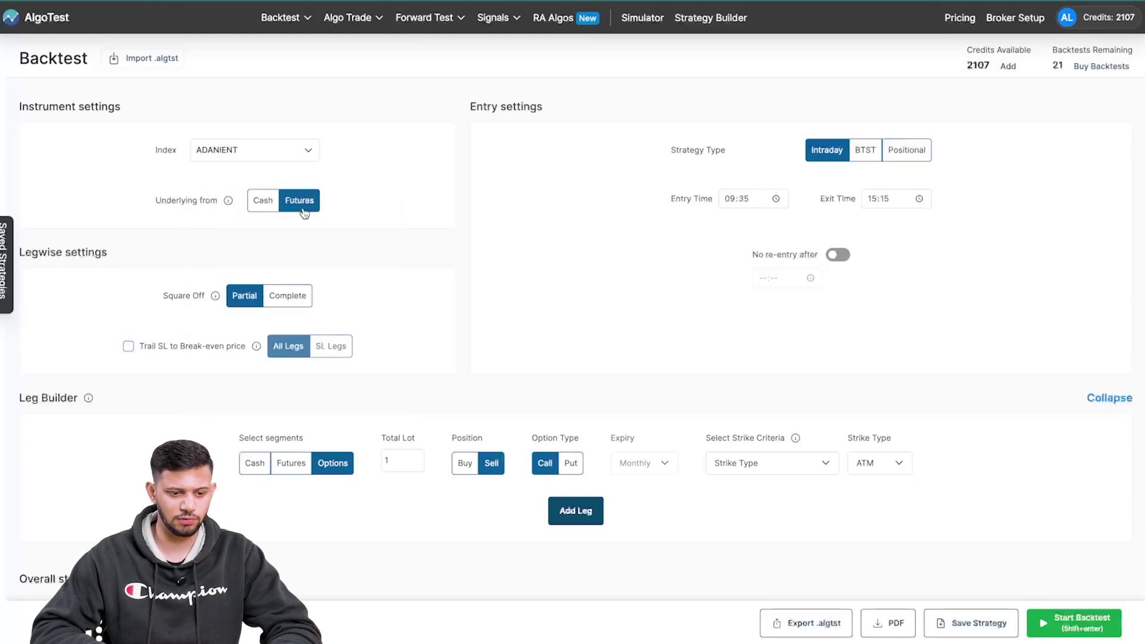
left_click(265, 203)
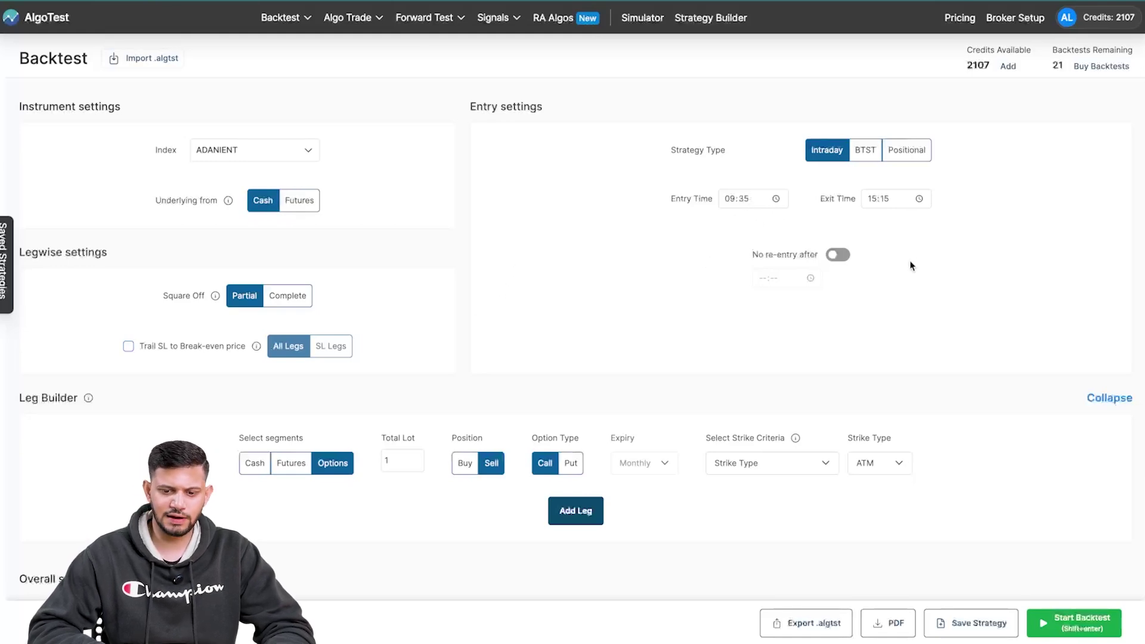
Add an options leg to the strategy that sells 1 lot of the monthly ATM call
scroll(565, 311, "down", 2)
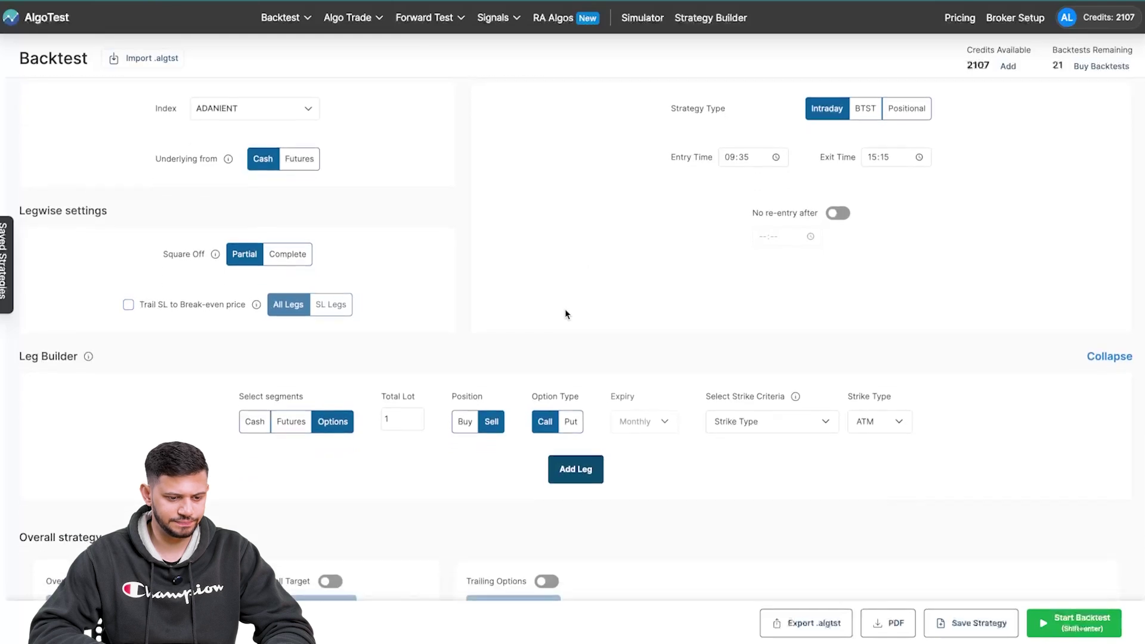
scroll(565, 313, "down", 1)
scroll(539, 241, "down", 1)
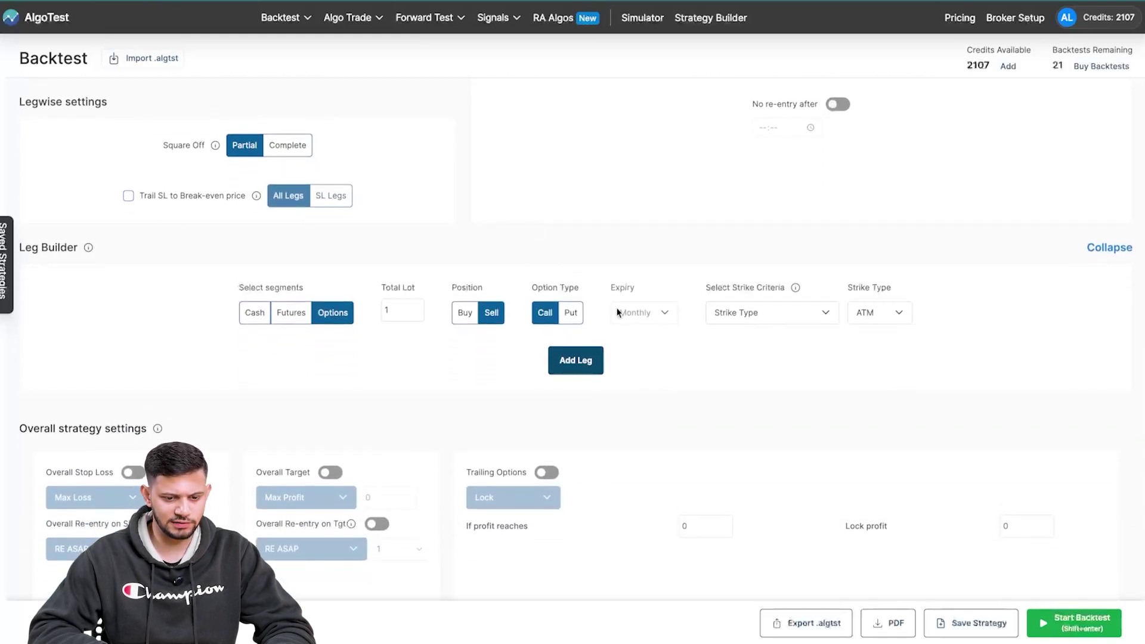
left_click(581, 363)
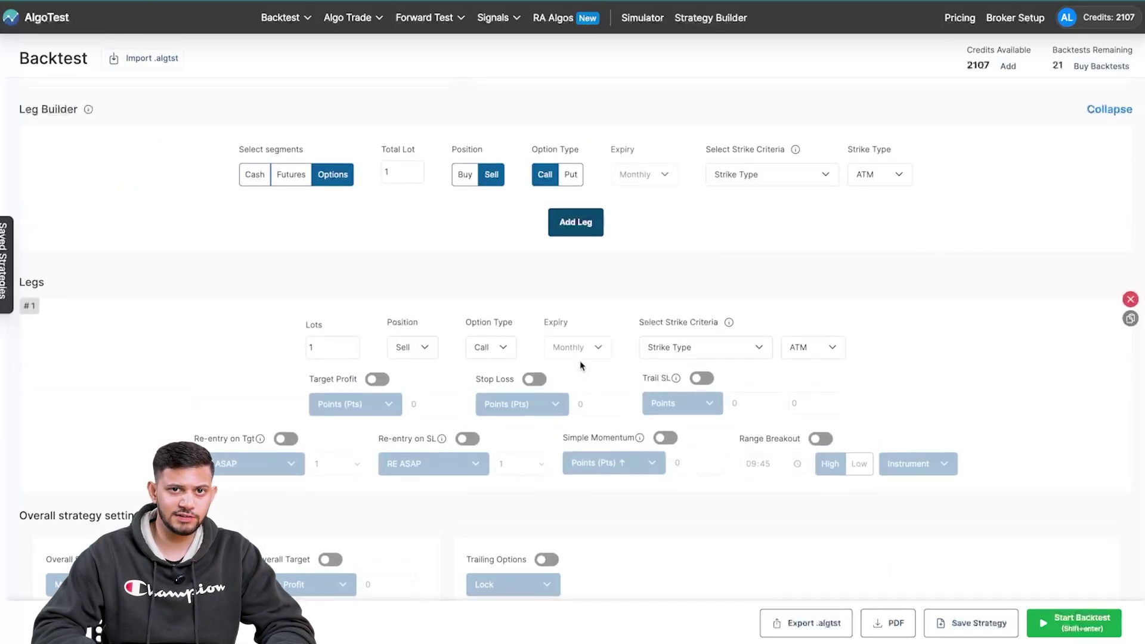
Reselect ADANIENT as the underlying stock in the instrument settings
scroll(580, 360, "up", 5)
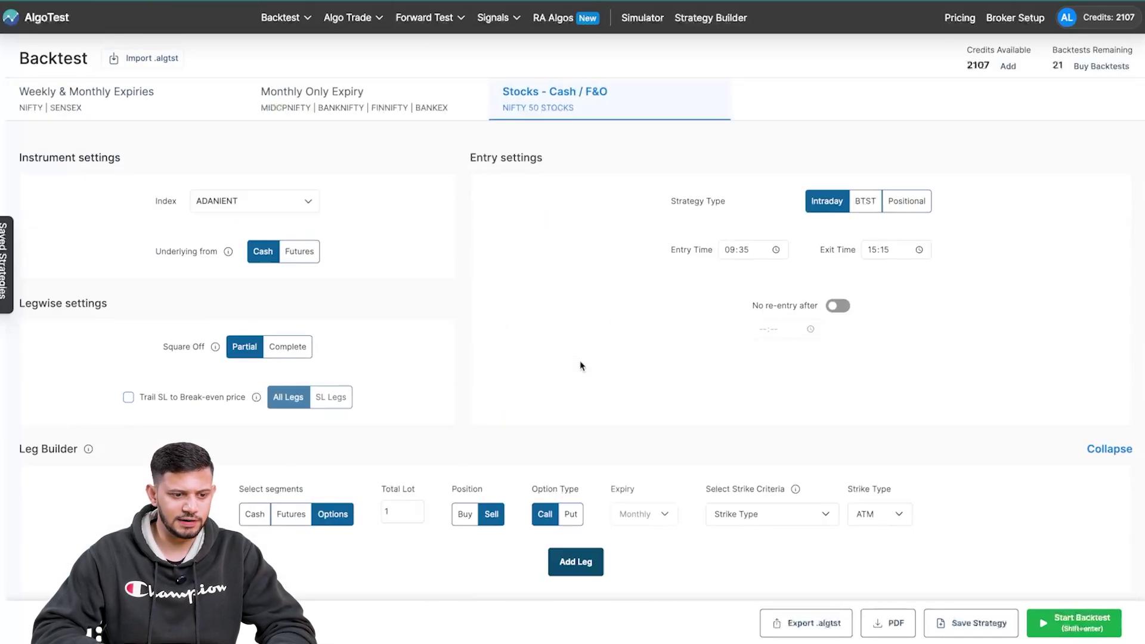
scroll(578, 363, "down", 5)
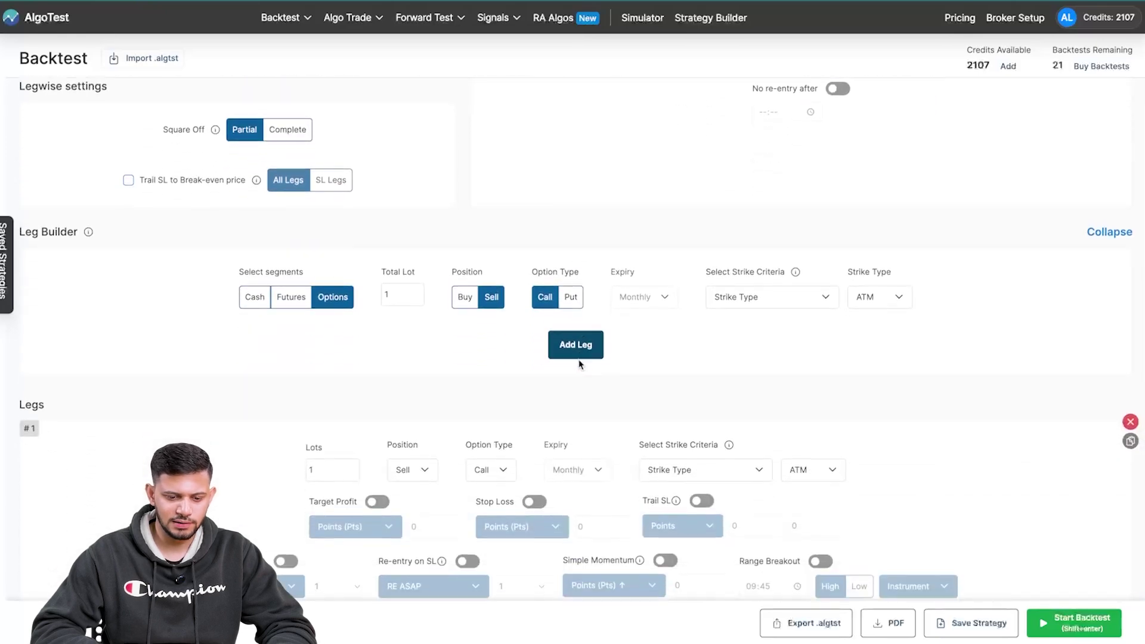
scroll(579, 364, "up", 5)
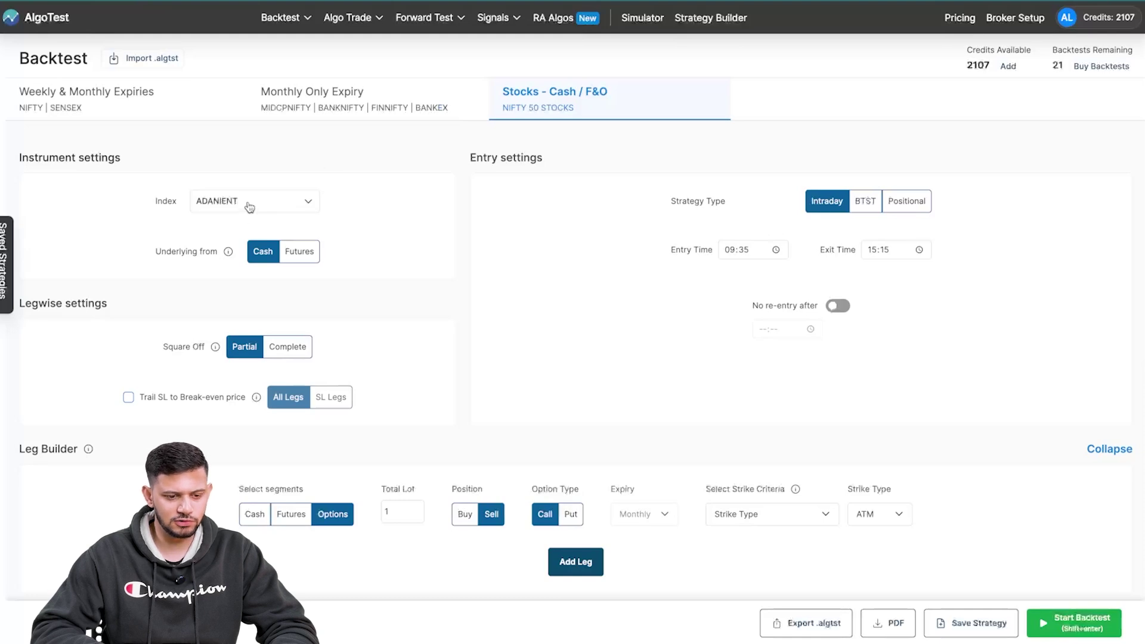
left_click(225, 212)
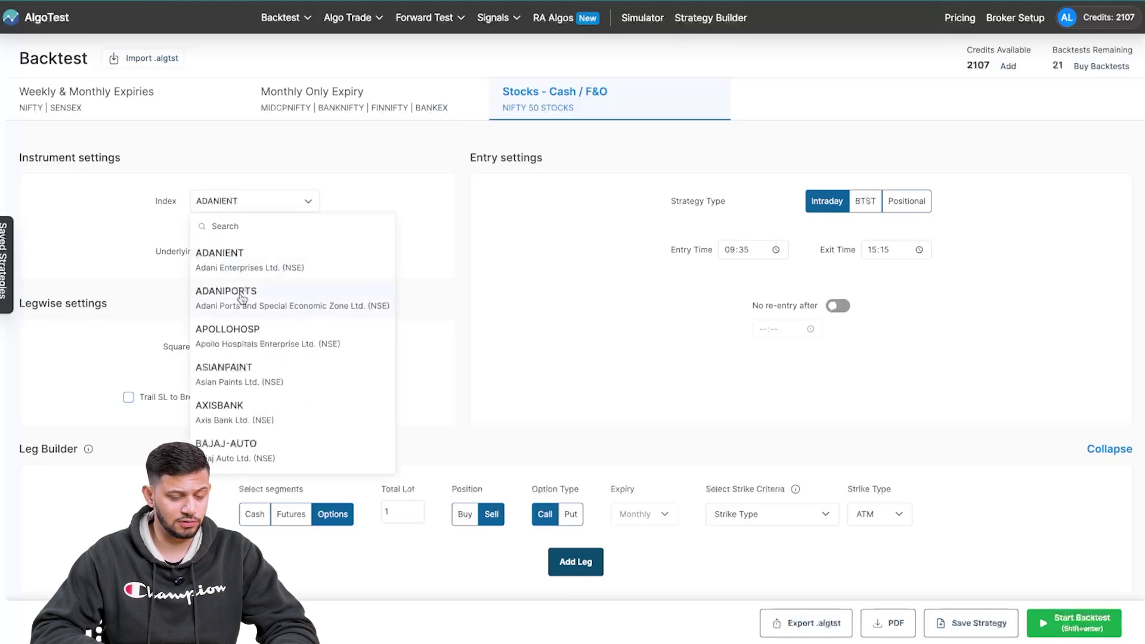
left_click(255, 258)
Enable the stop loss on the sold call leg and set it to 30 percent
scroll(413, 285, "down", 4)
scroll(412, 285, "down", 2)
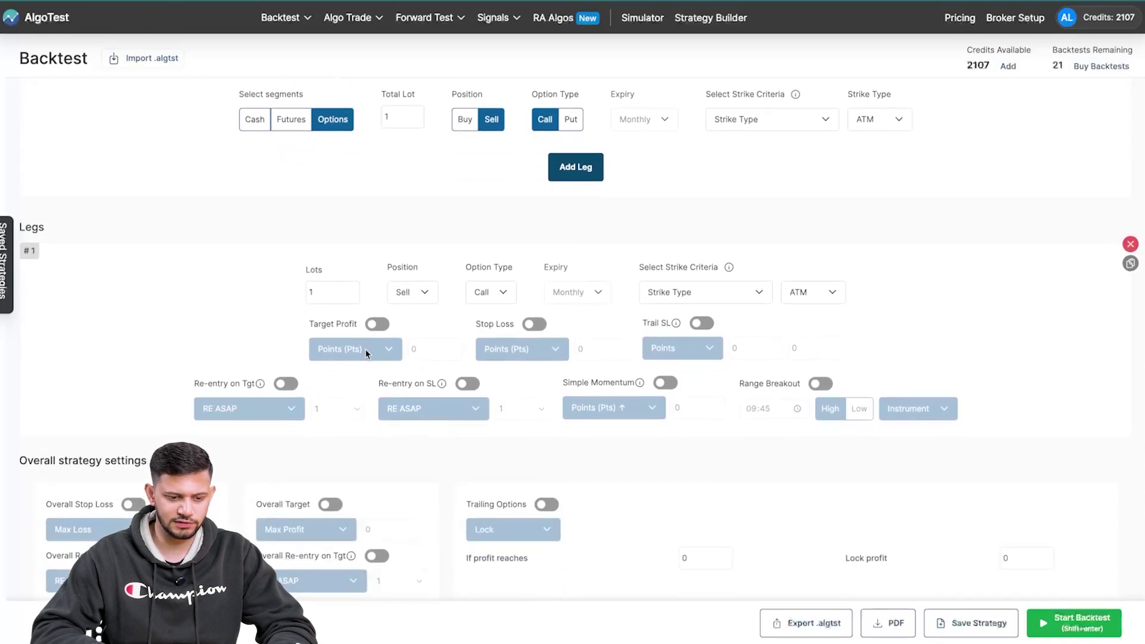
left_click(535, 324)
left_click(519, 349)
left_click(547, 381)
left_click(617, 348)
type("30")
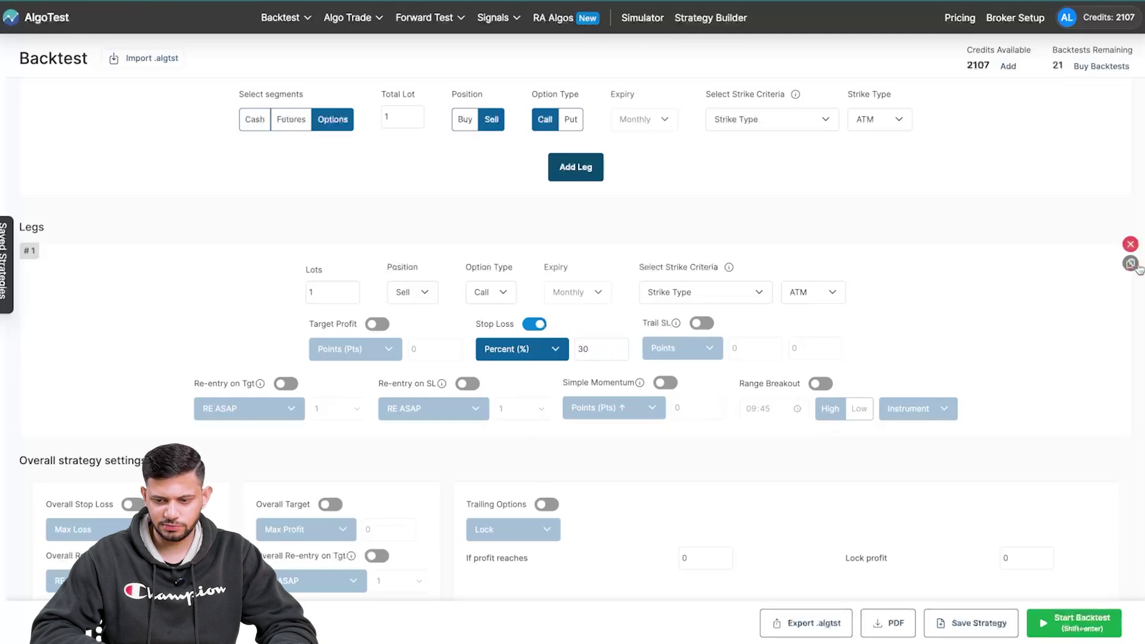
Duplicate the call leg and change the copy's option type to Put
left_click(1130, 263)
left_click(490, 292)
left_click(482, 307)
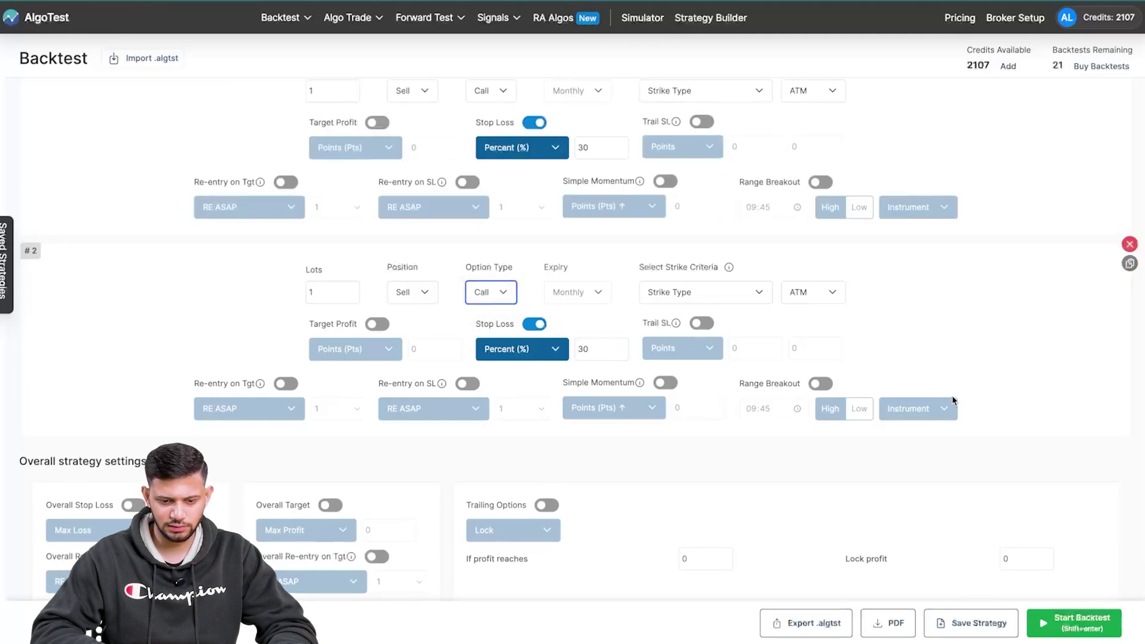
Run the intraday backtest and review its monthly returns, charts, statistics and full trade report
scroll(951, 400, "up", 4)
scroll(951, 398, "down", 6)
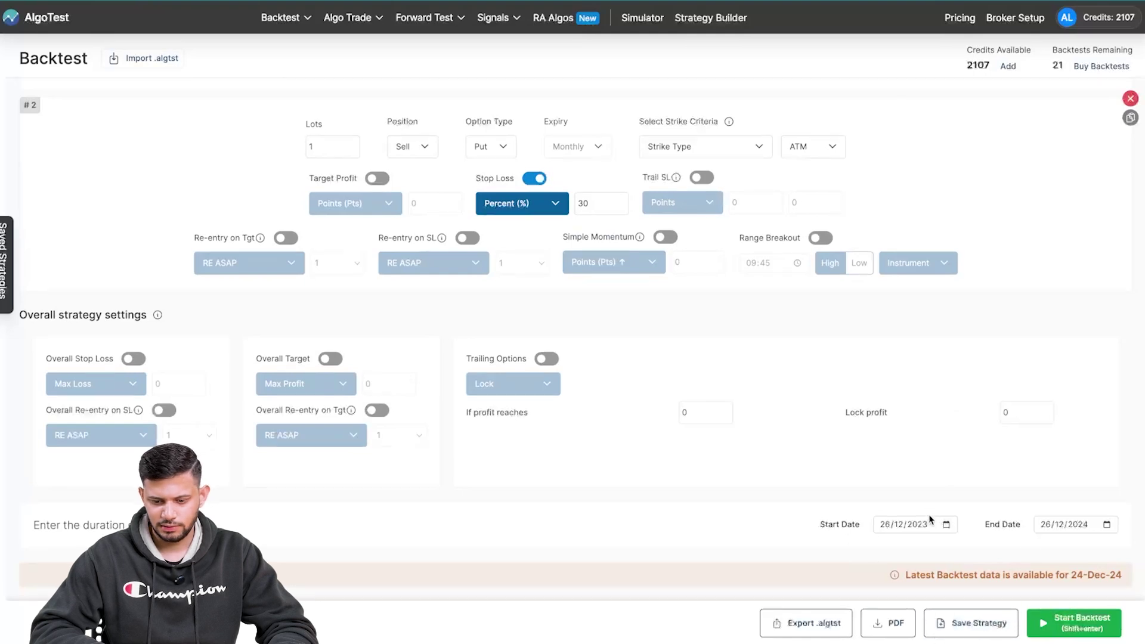
left_click(1081, 622)
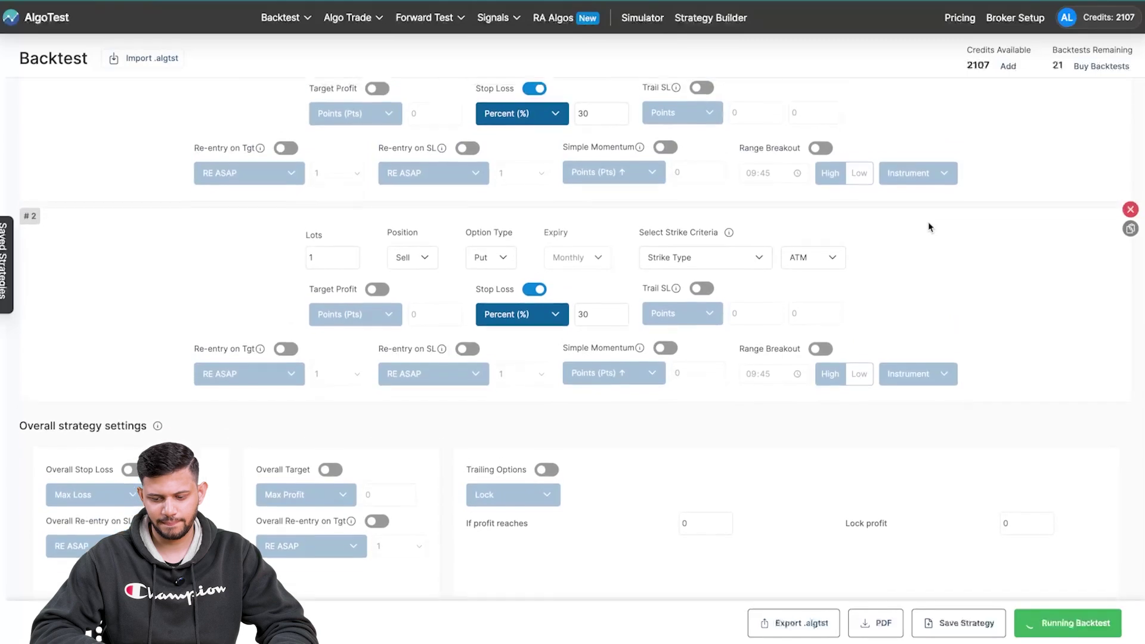
scroll(929, 231, "down", 2)
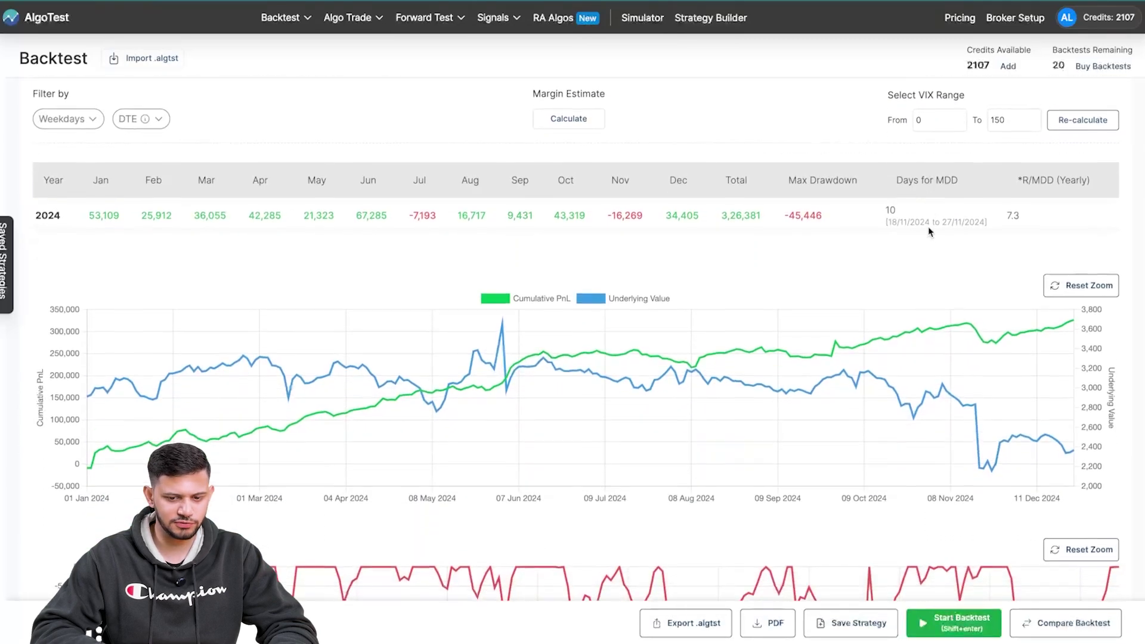
scroll(929, 232, "down", 10)
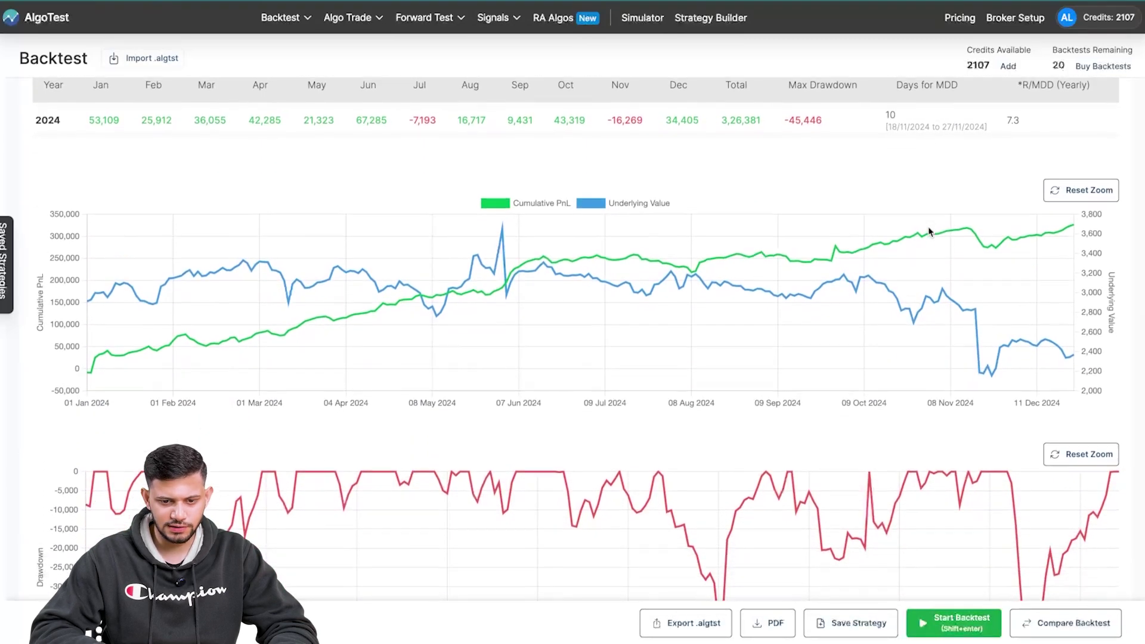
scroll(929, 232, "down", 8)
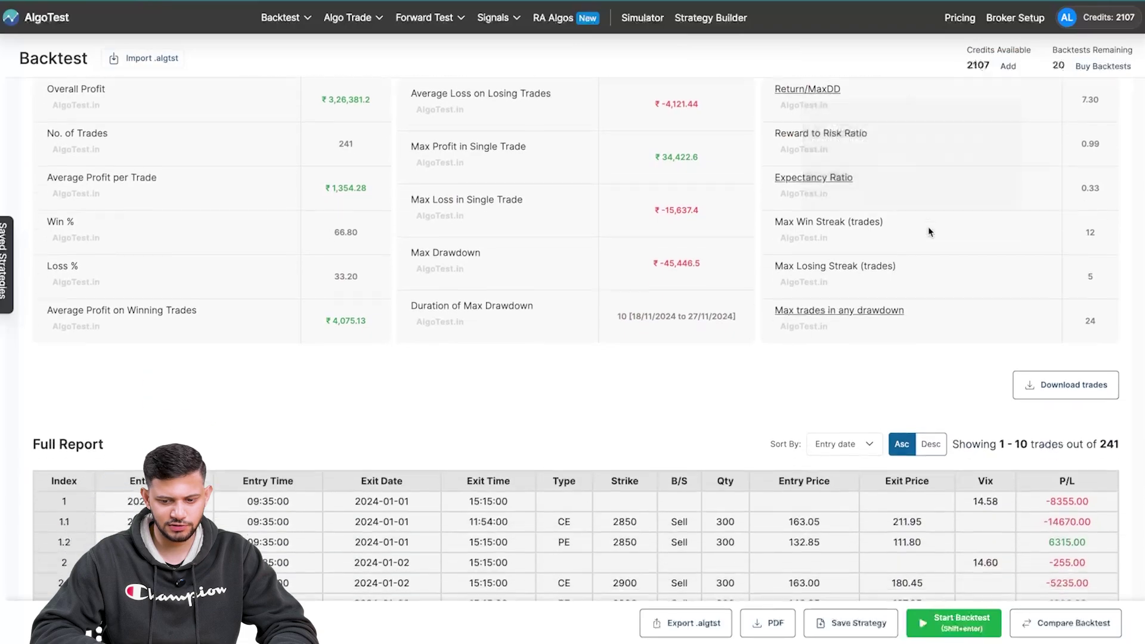
Change the strategy type to BTST and check the settings of both legs
scroll(929, 232, "up", 13)
scroll(929, 231, "up", 20)
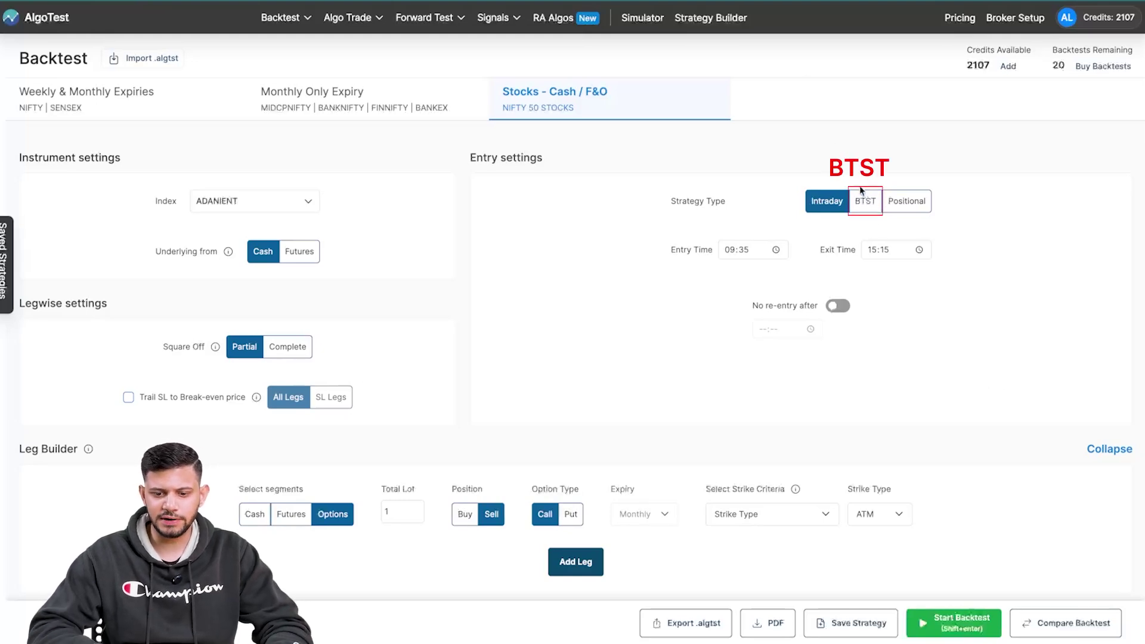
left_click(864, 202)
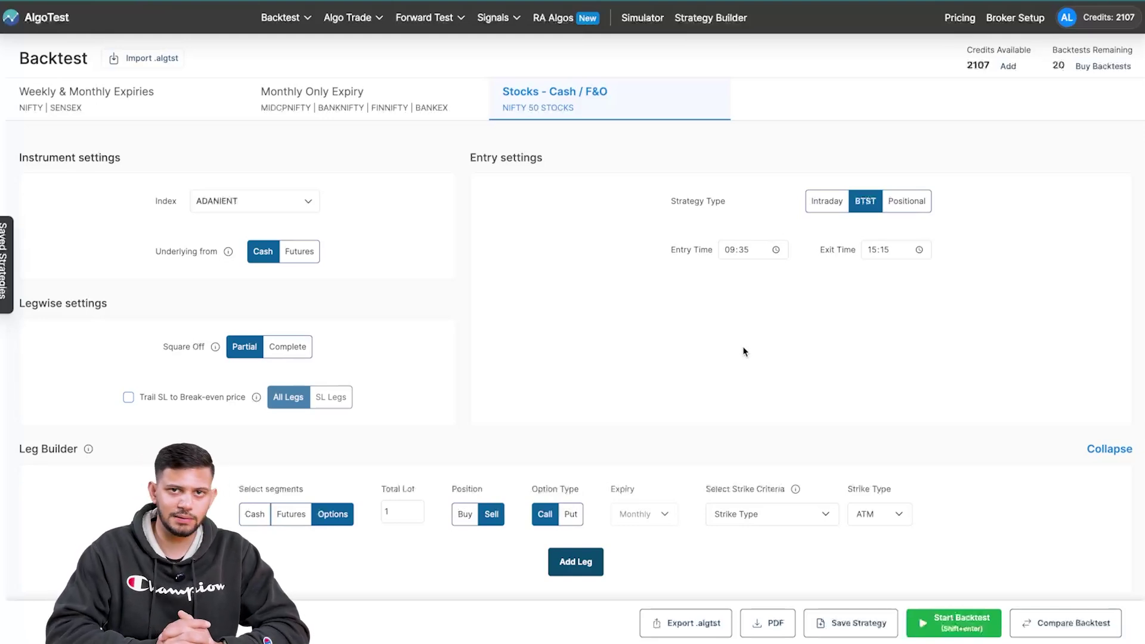
scroll(744, 351, "down", 6)
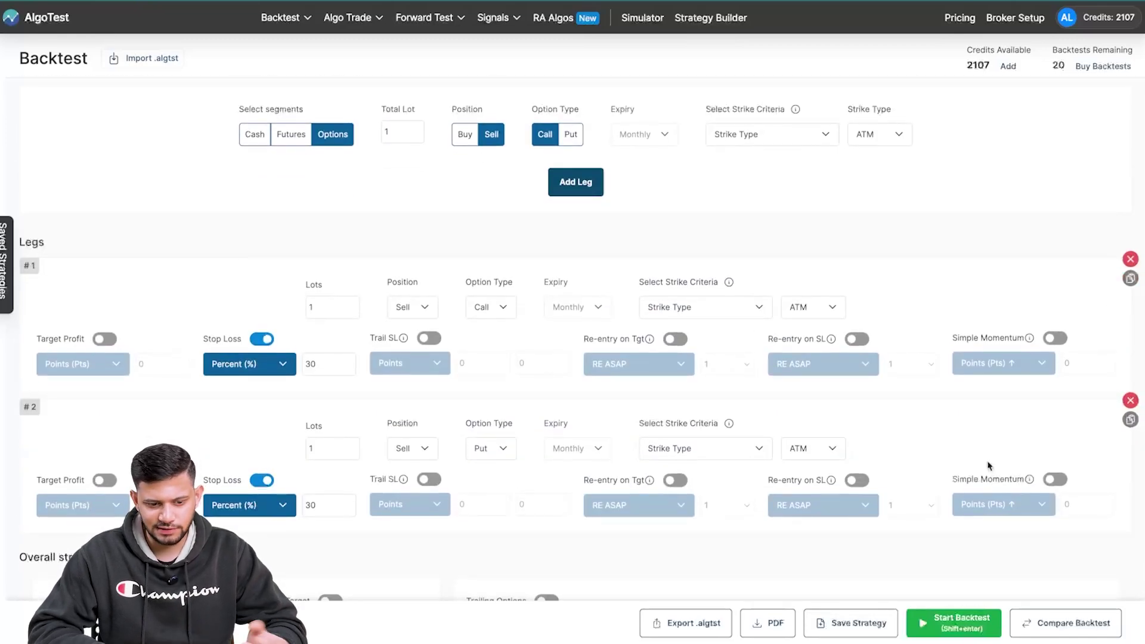
scroll(627, 406, "up", 6)
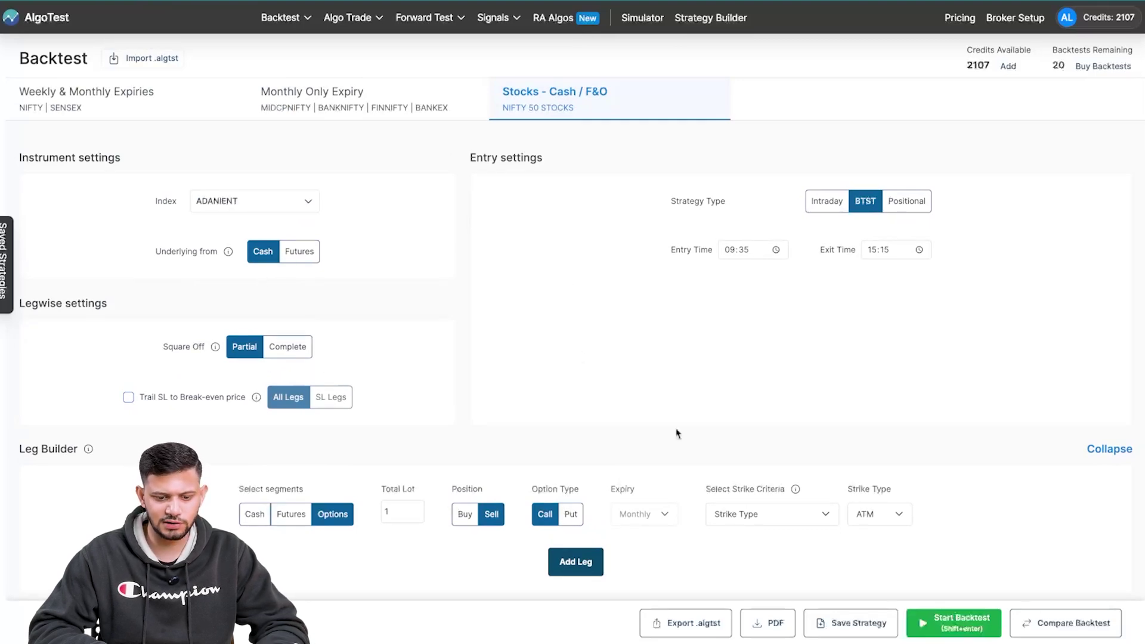
Set the BTST strategy's entry time to 15:10 and its exit time to 12:00
left_click(745, 250)
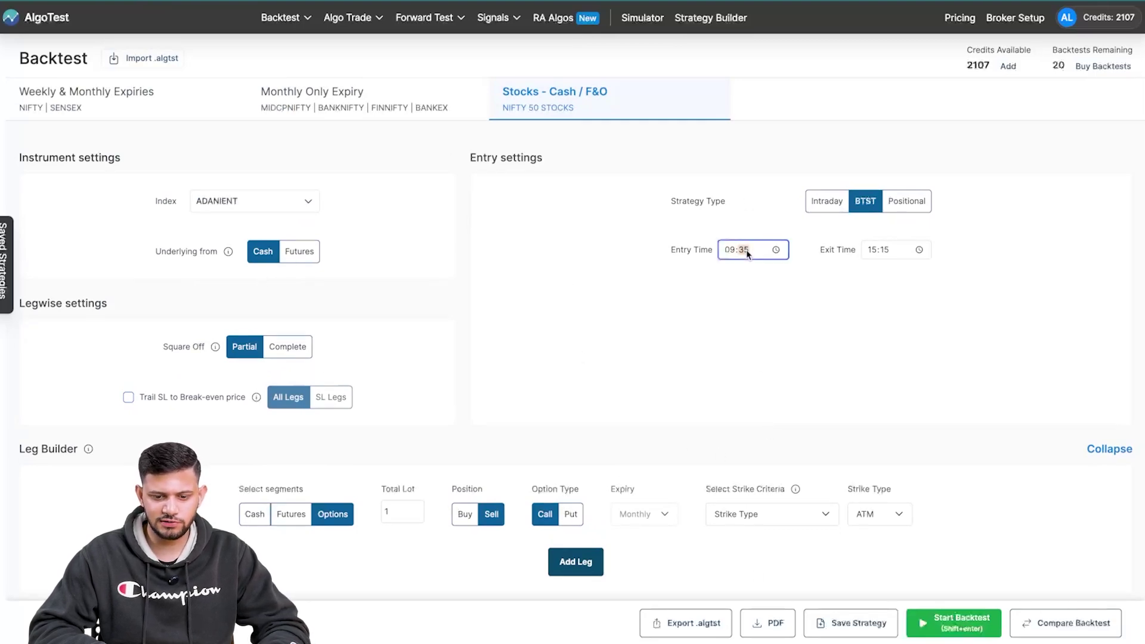
left_click(729, 250)
type("15:")
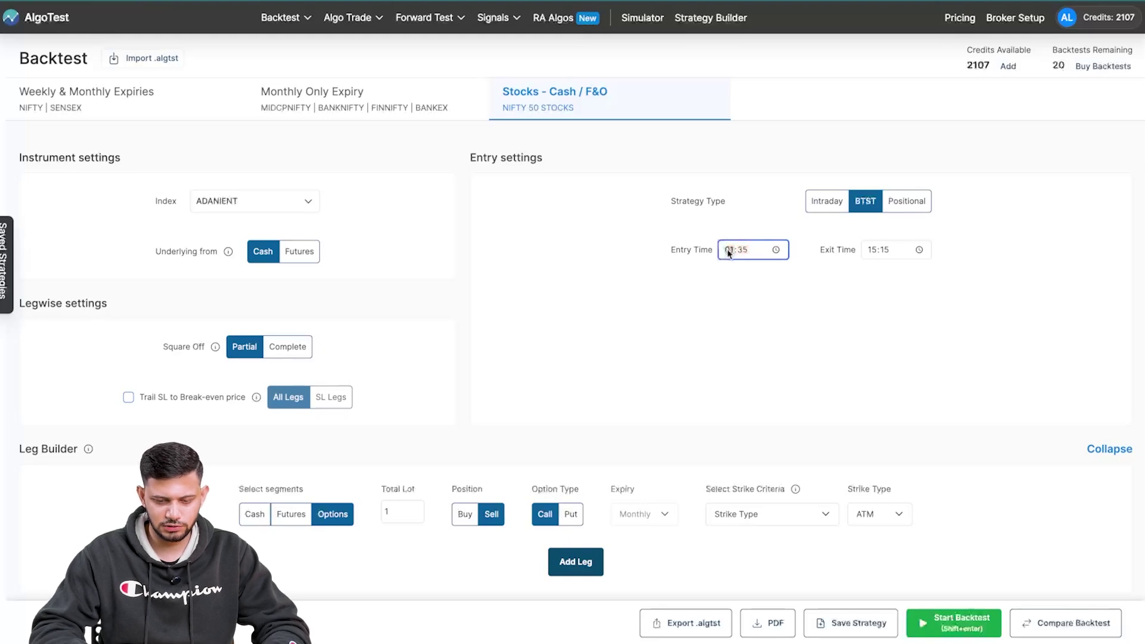
type("10")
left_click(871, 251)
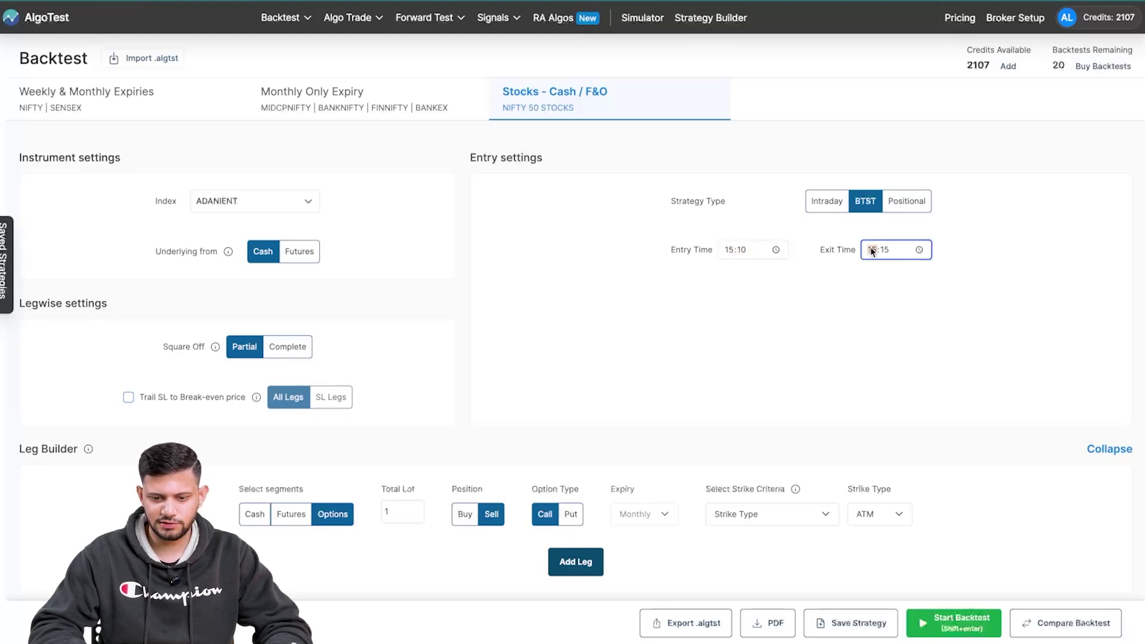
type("00")
left_click(885, 281)
Run the backtest of the BTST strategy with the existing call and put legs
scroll(886, 281, "down", 1)
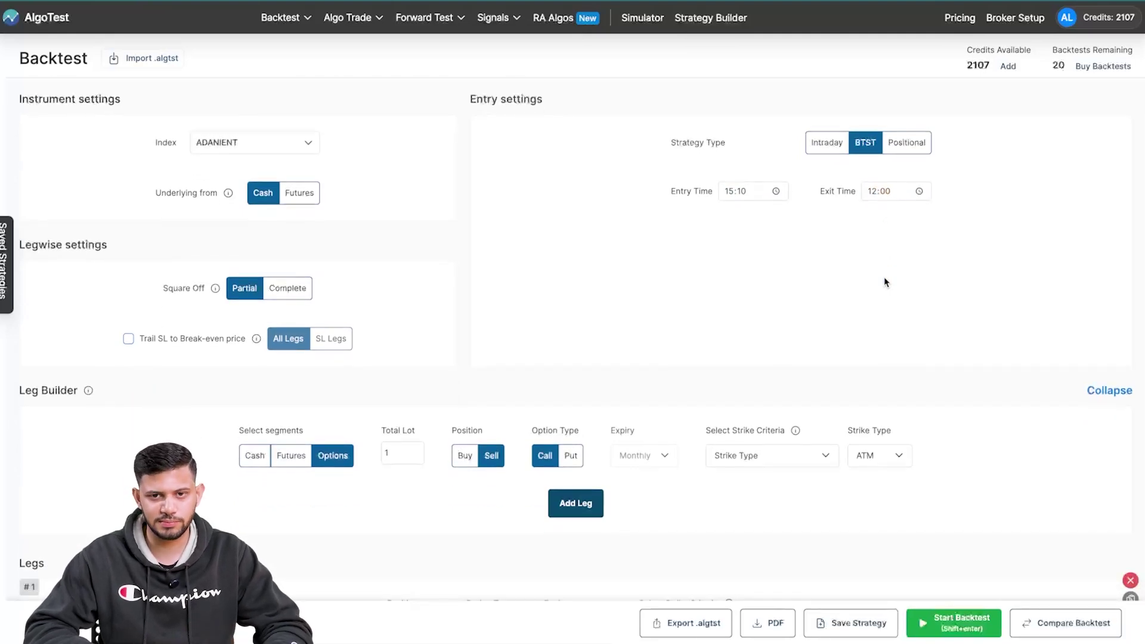
scroll(885, 281, "down", 5)
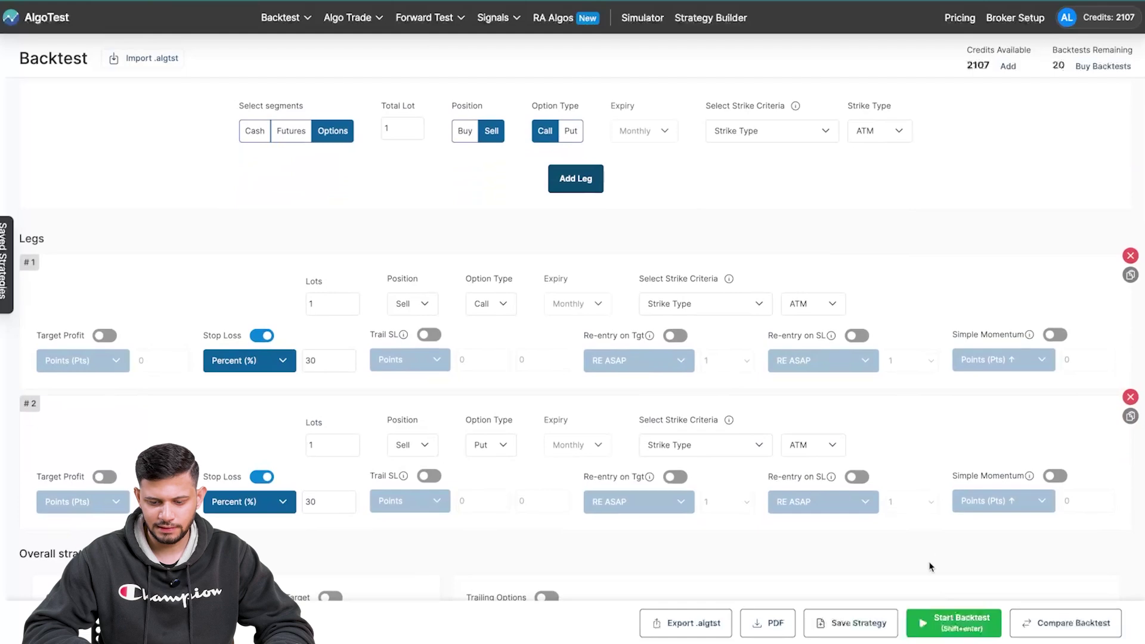
left_click(945, 620)
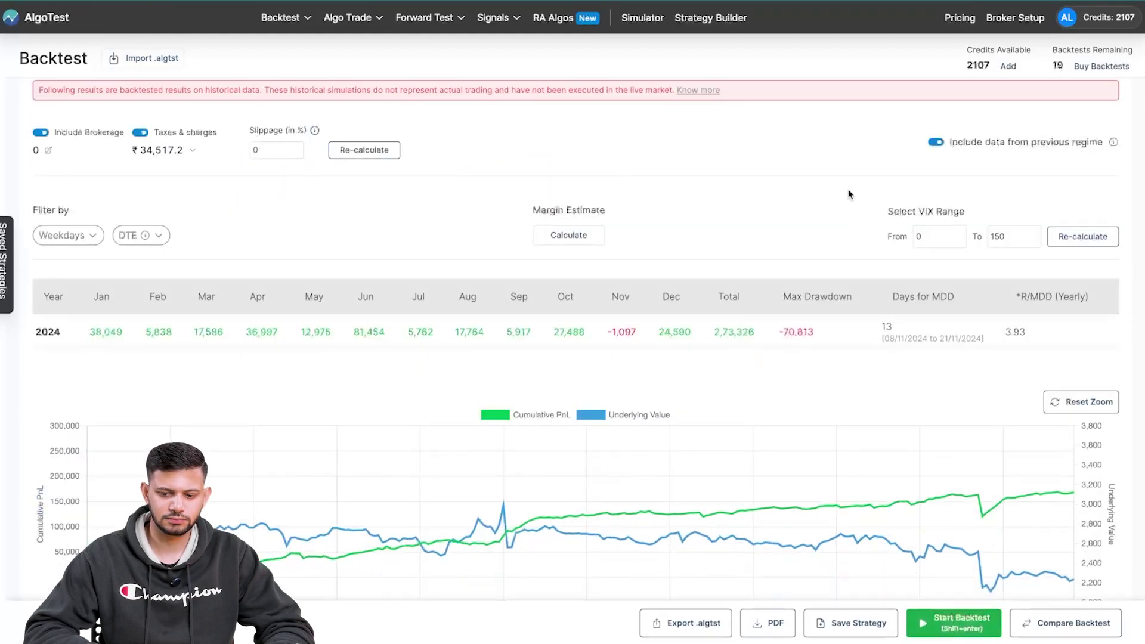
Review the BTST backtest's monthly returns, profit and drawdown charts, statistics and full trade report
scroll(849, 194, "down", 8)
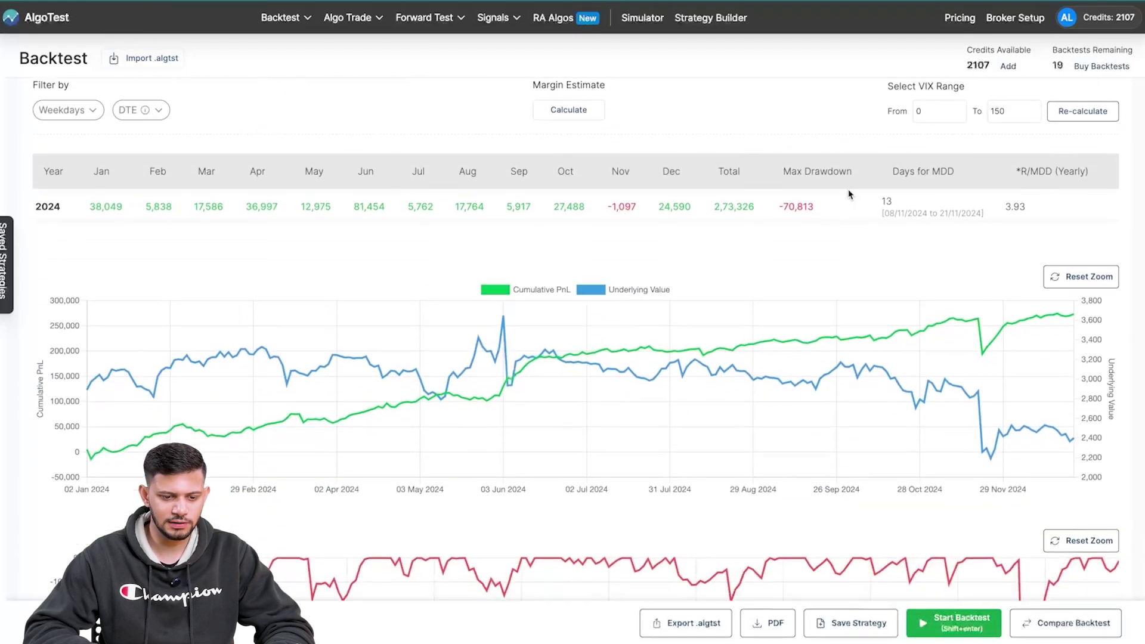
scroll(850, 194, "down", 15)
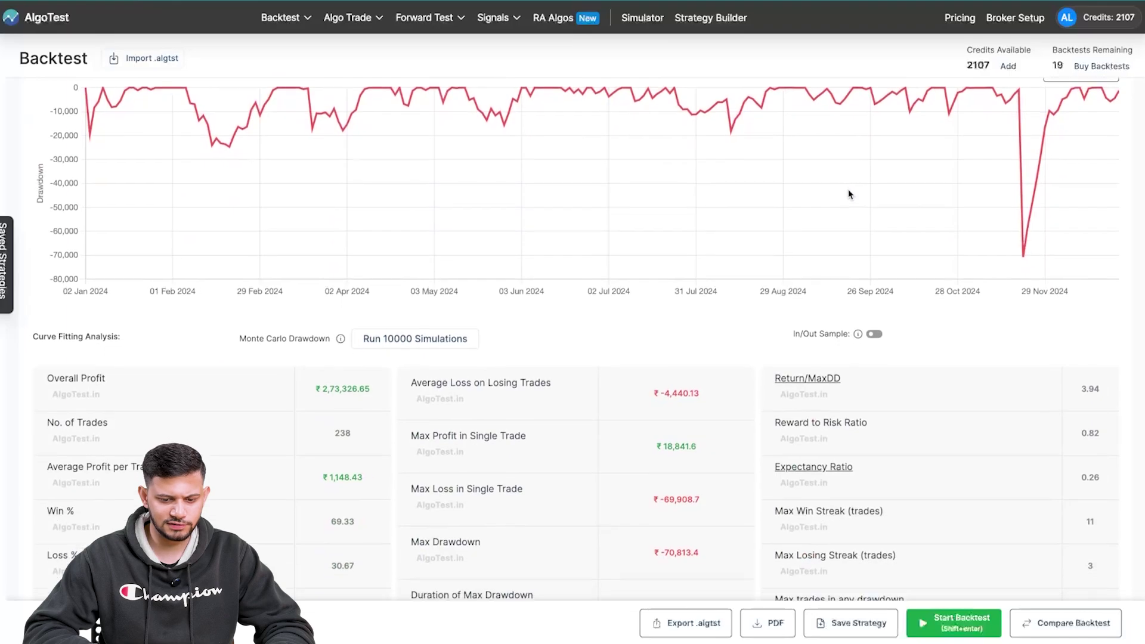
scroll(850, 194, "up", 20)
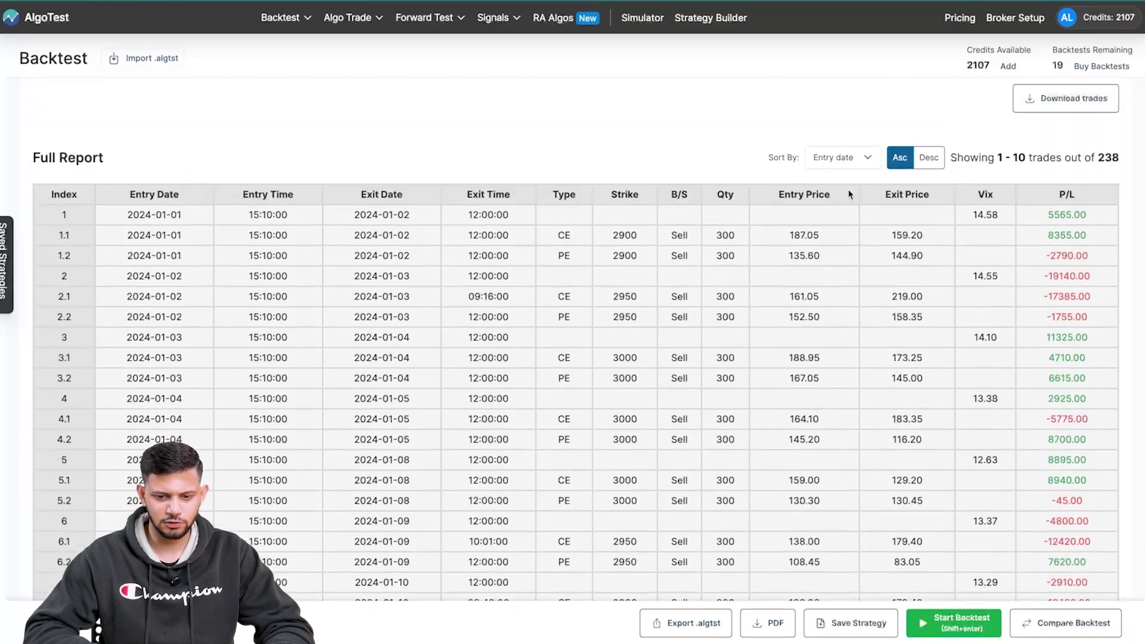
scroll(850, 194, "up", 10)
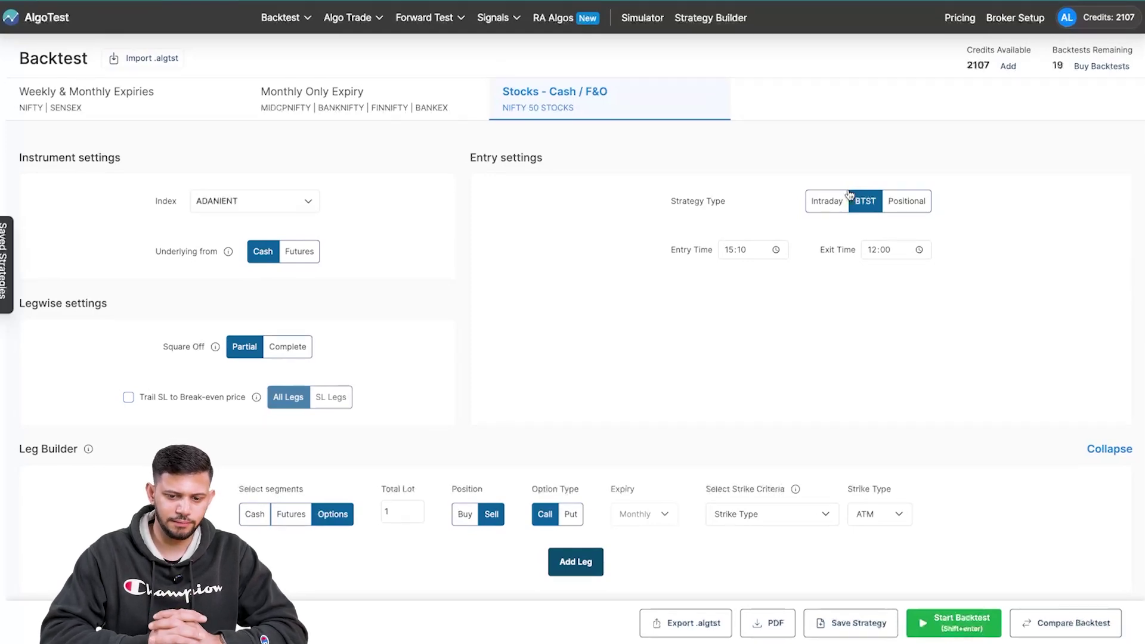
Switch the trailing stop loss of the first leg on and back off
scroll(840, 383, "down", 8)
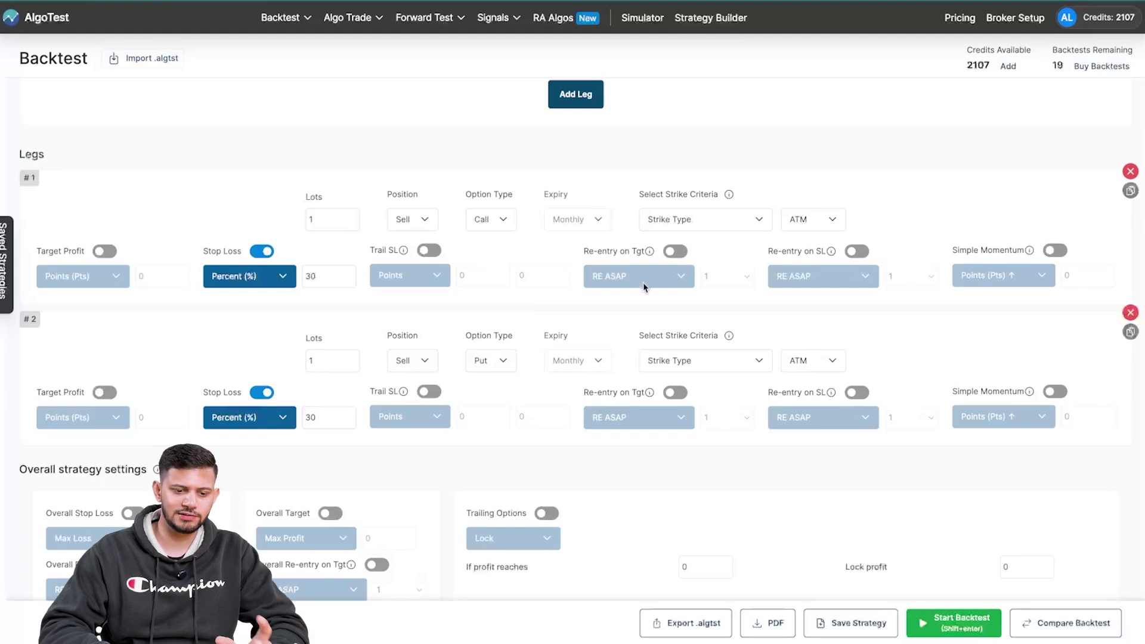
left_click(429, 250)
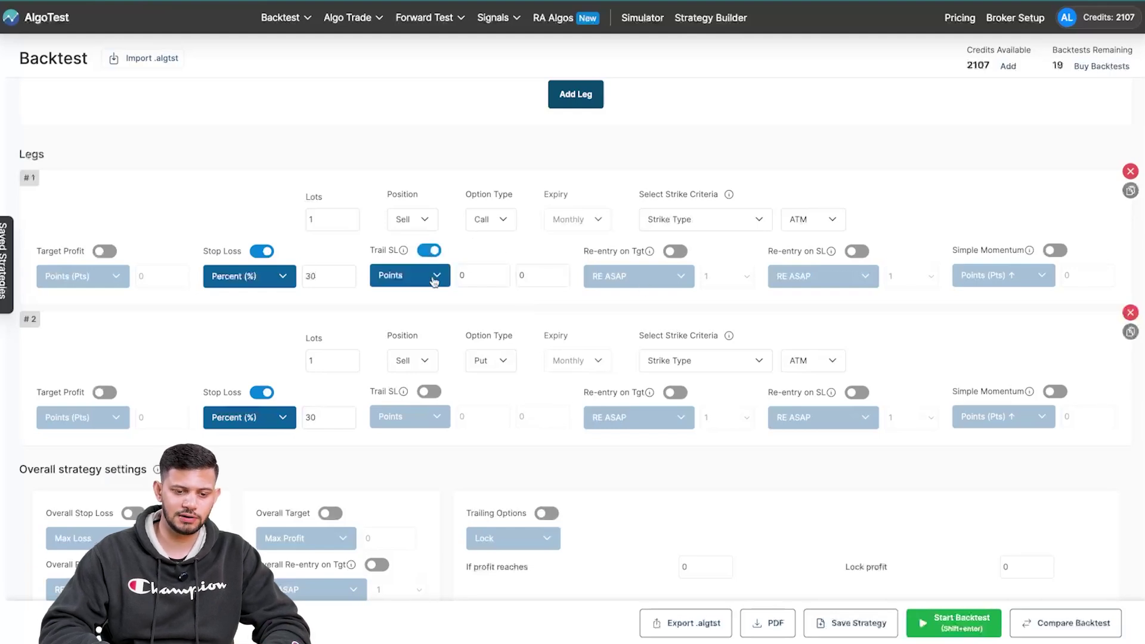
left_click(429, 251)
scroll(608, 382, "up", 5)
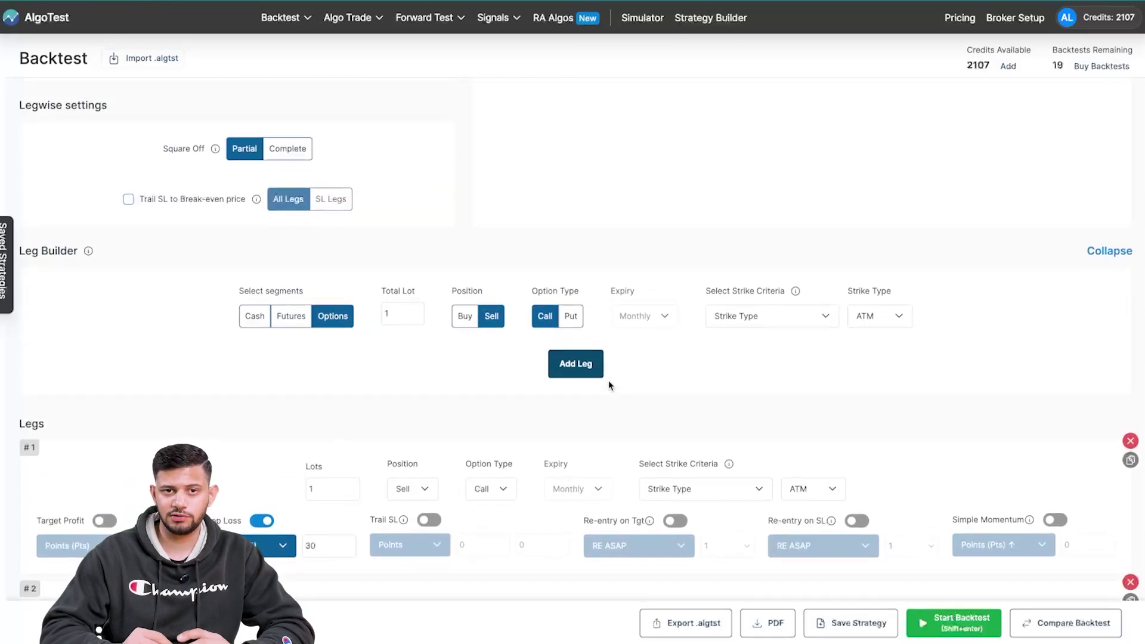
Change the strategy type to Positional with entry 24 trading days before expiry and run the backtest
scroll(608, 381, "up", 3)
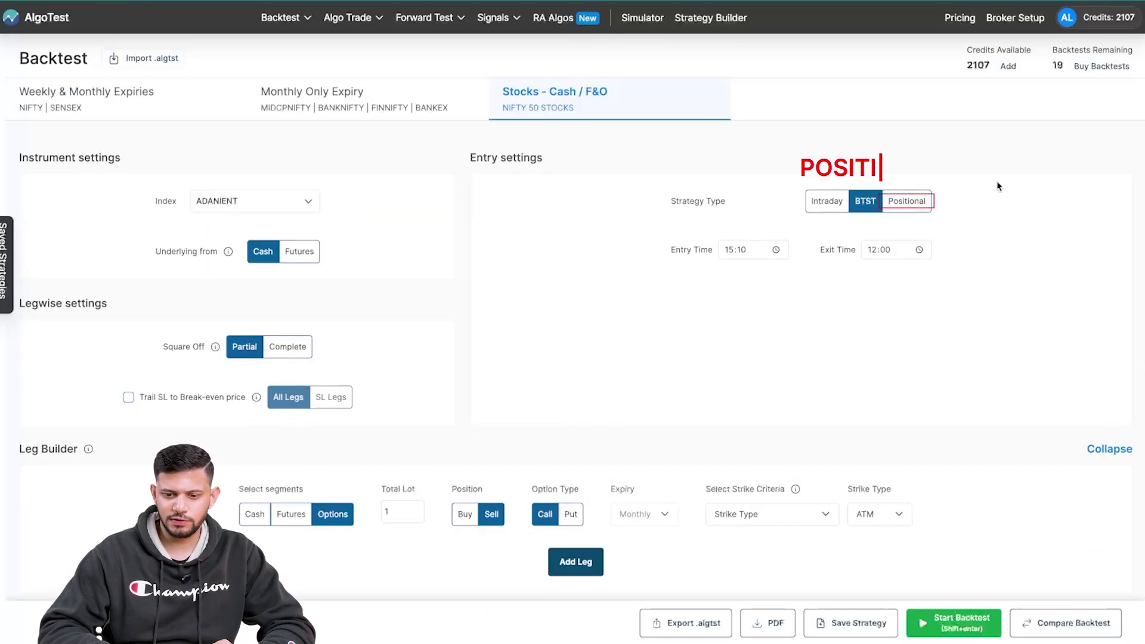
left_click(906, 202)
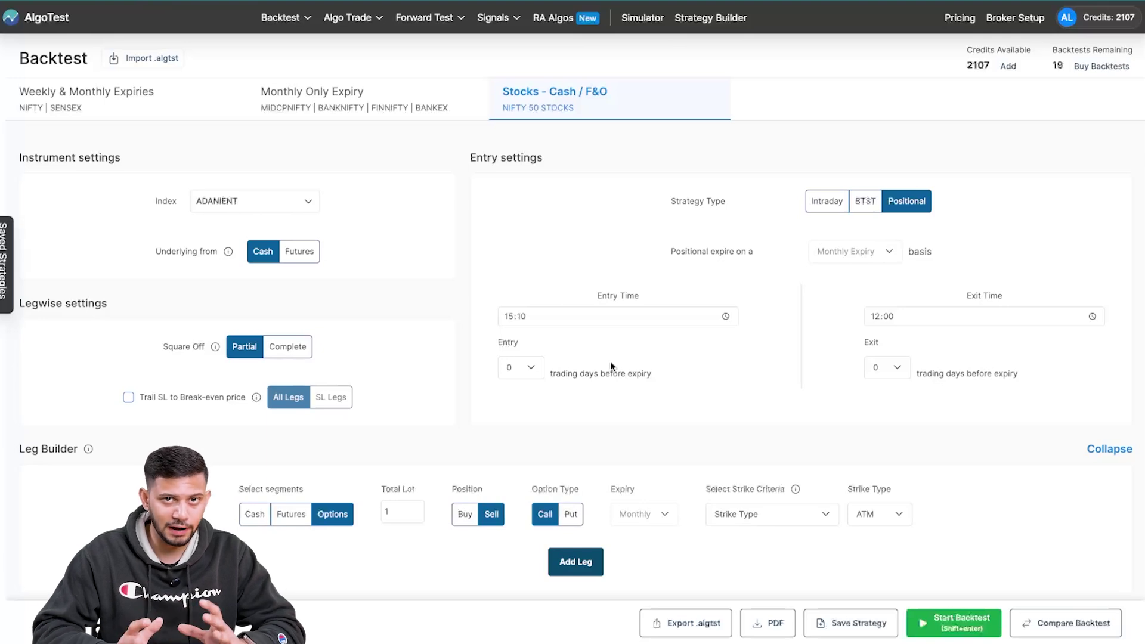
left_click(516, 372)
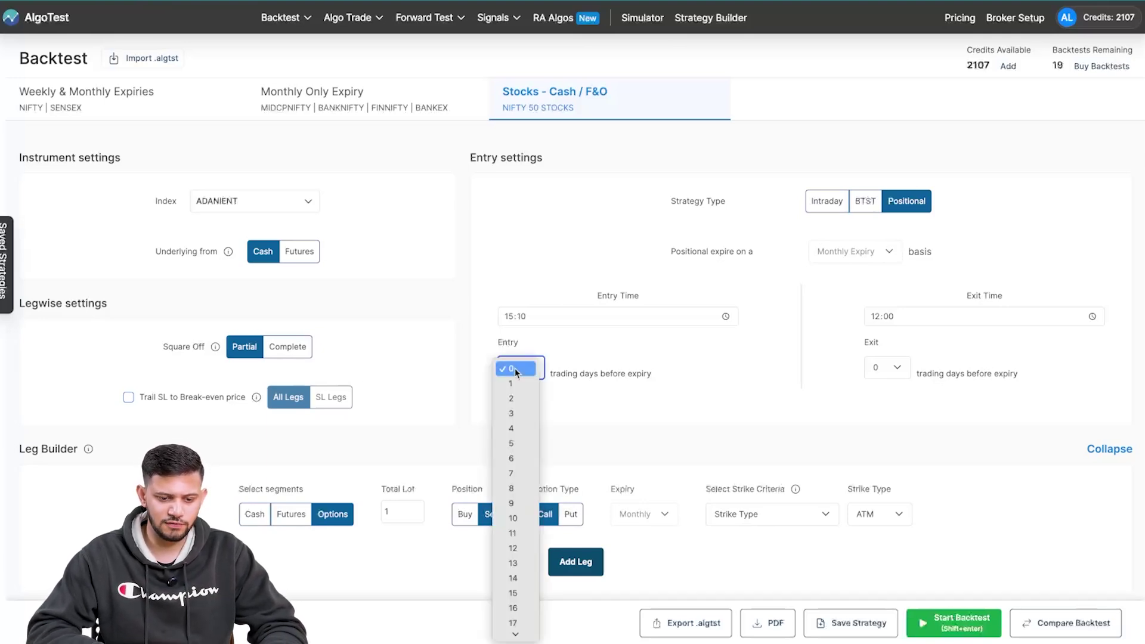
left_click(514, 630)
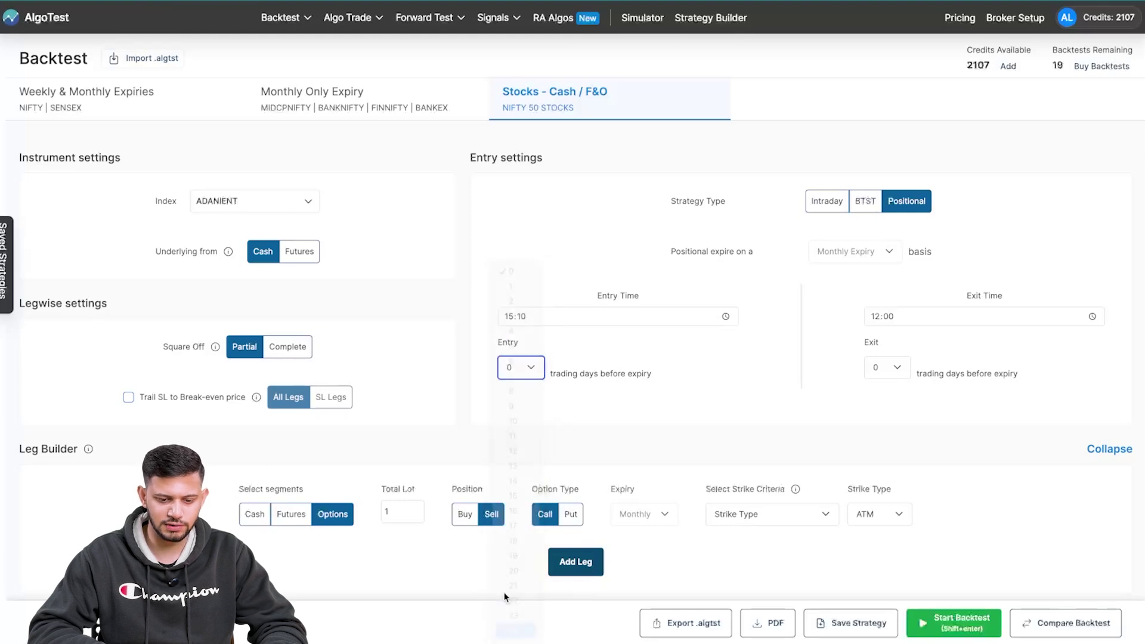
left_click(950, 626)
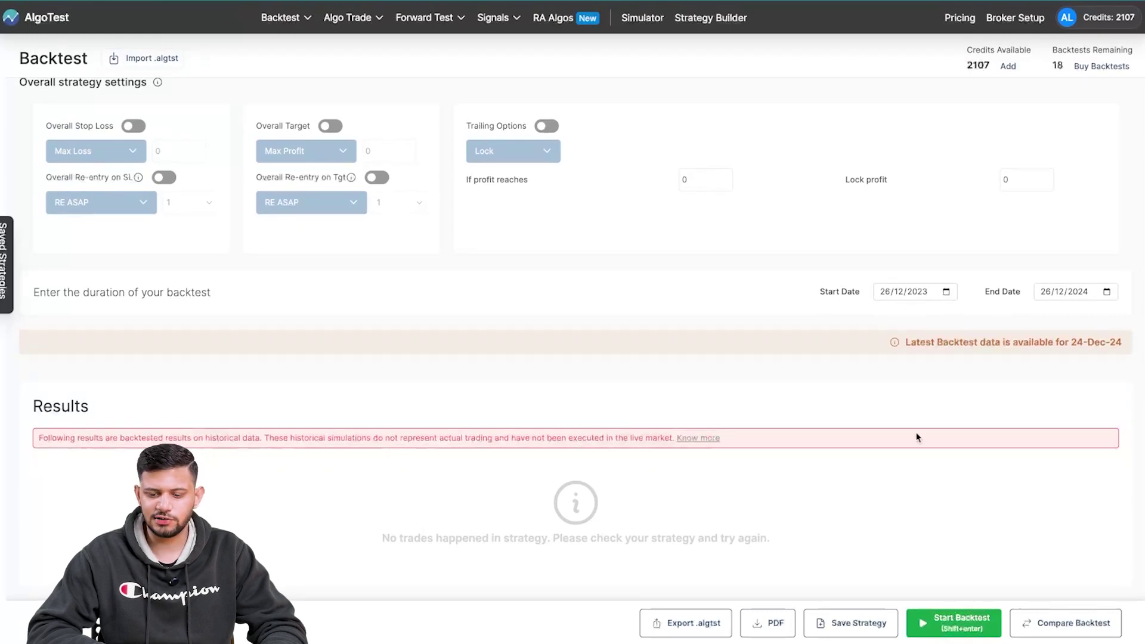
Set the positional entry to 14 and the exit to 1 trading days before expiry, and run the backtest again
scroll(917, 437, "up", 10)
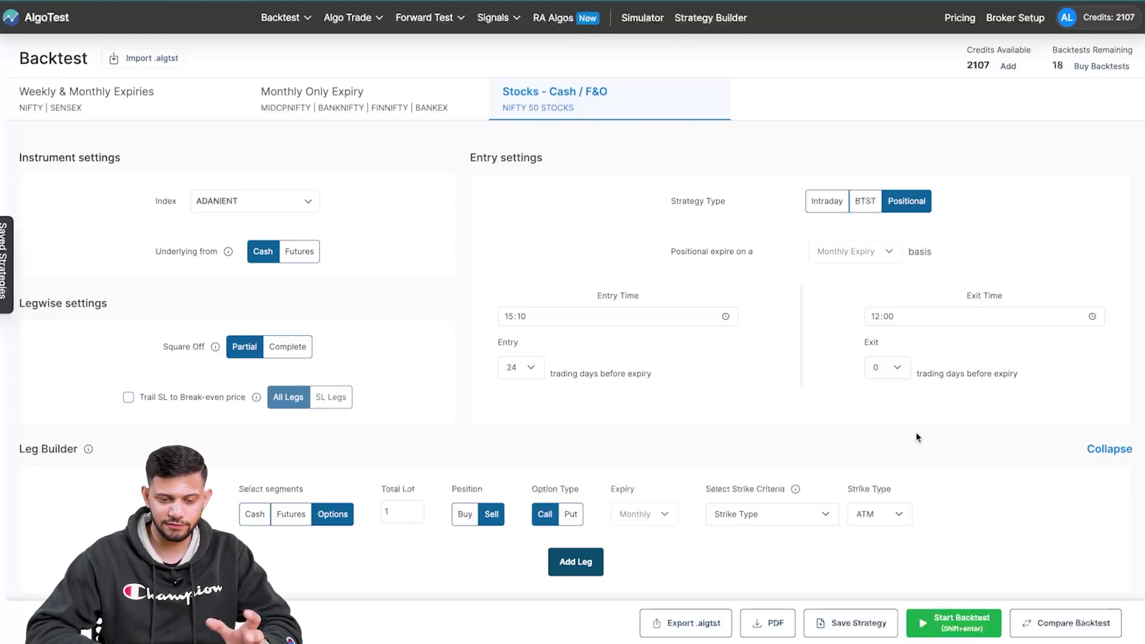
left_click(531, 367)
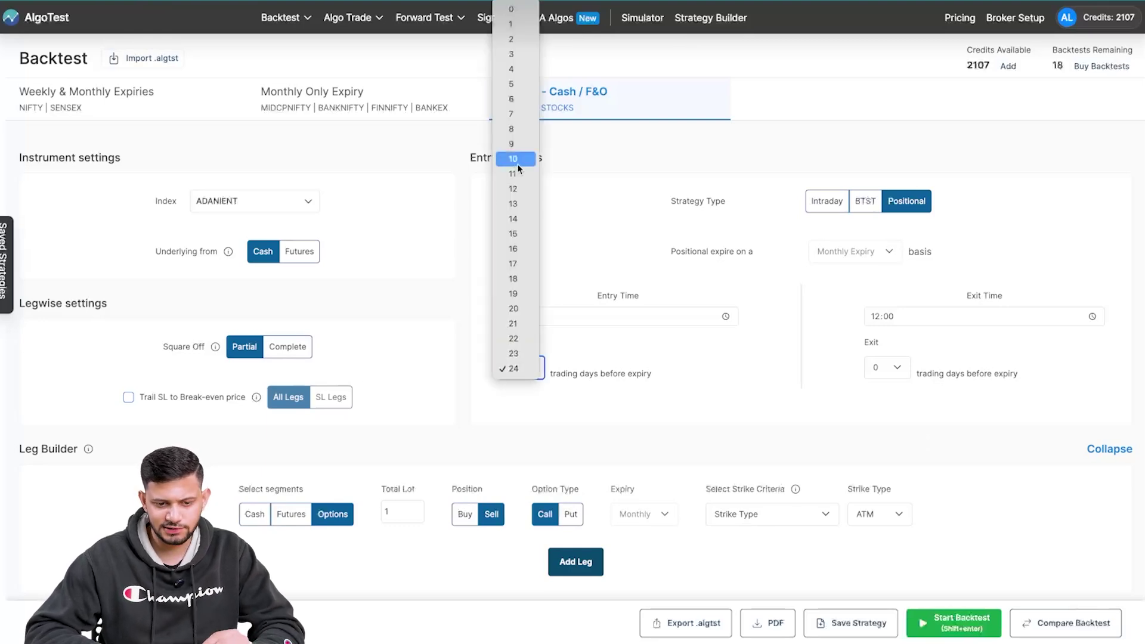
left_click(513, 219)
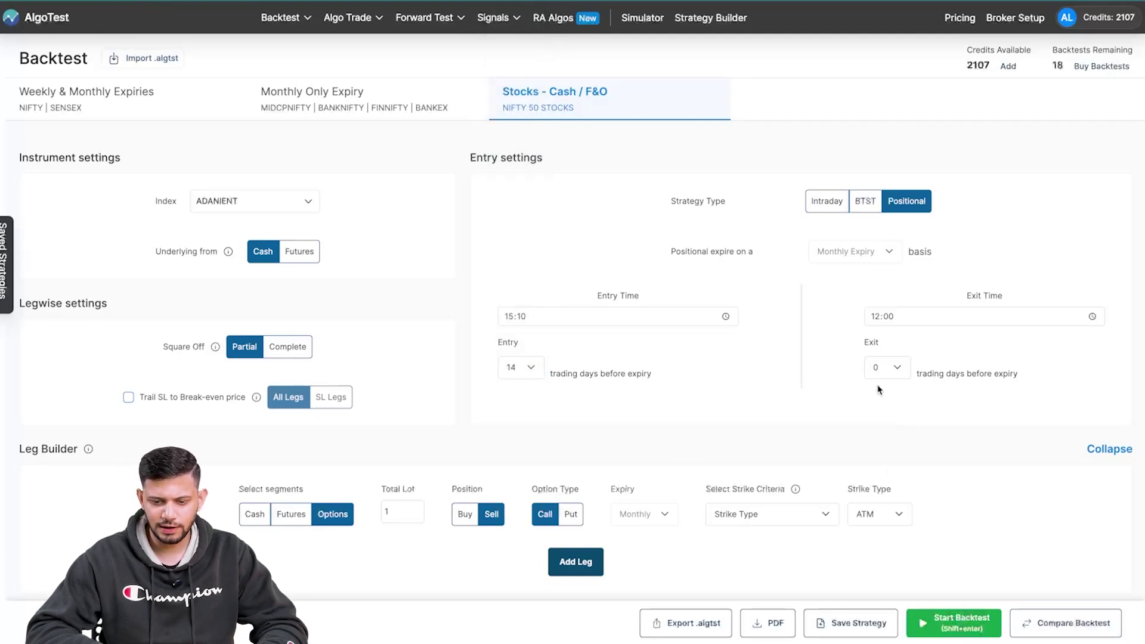
left_click(879, 369)
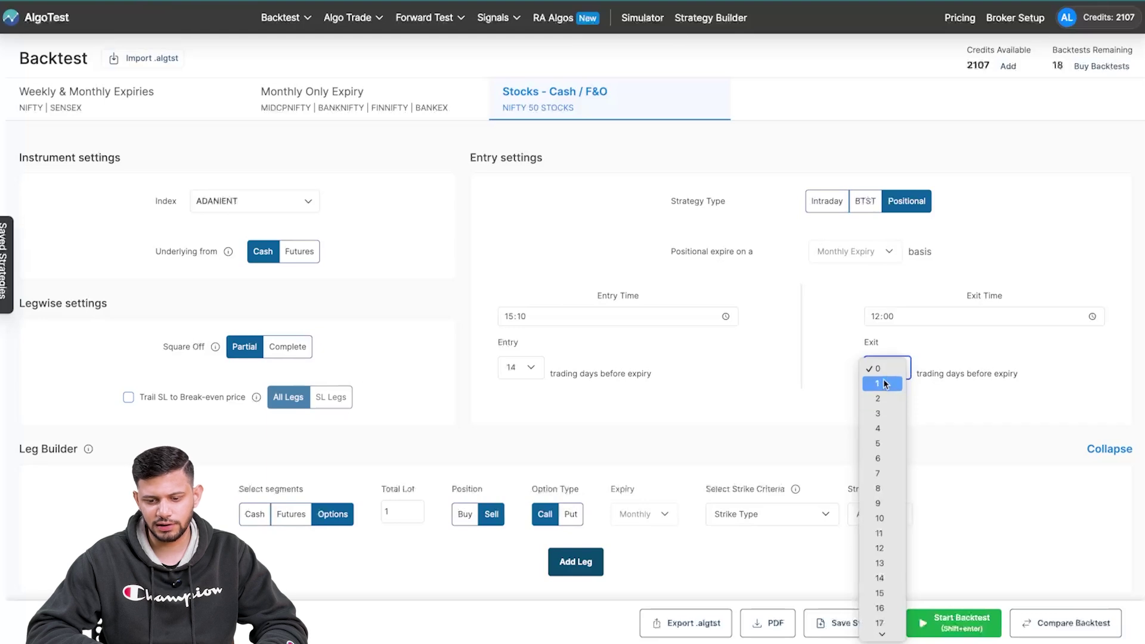
left_click(884, 384)
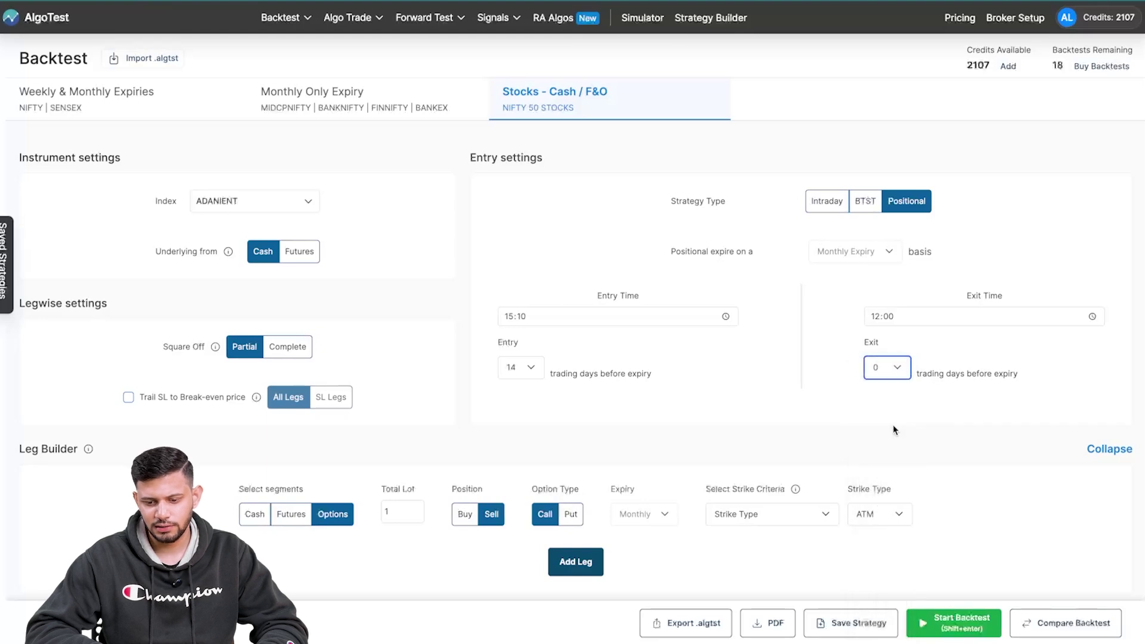
left_click(934, 622)
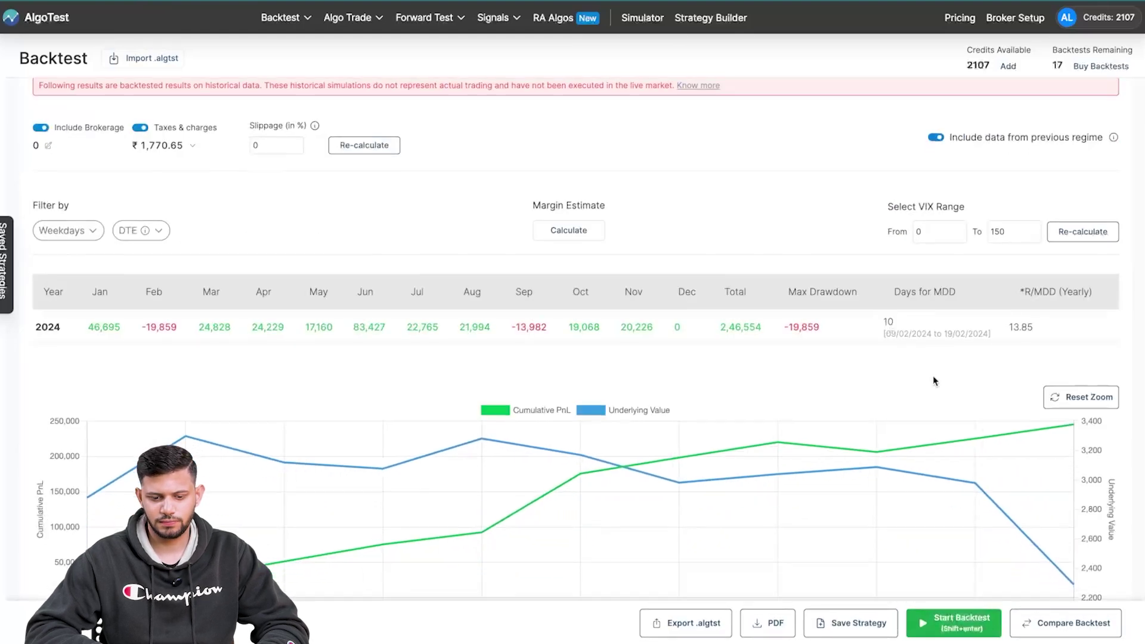
Review the positional backtest's monthly returns, profit and drawdown charts, and trade statistics
scroll(933, 376, "down", 2)
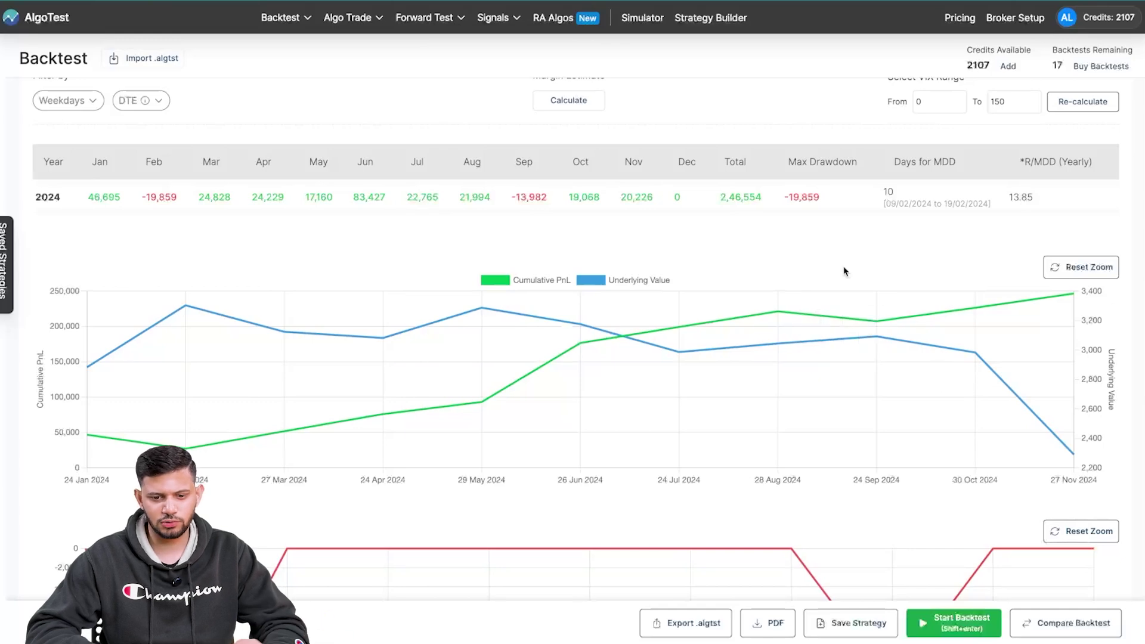
scroll(941, 297, "down", 2)
scroll(941, 297, "down", 9)
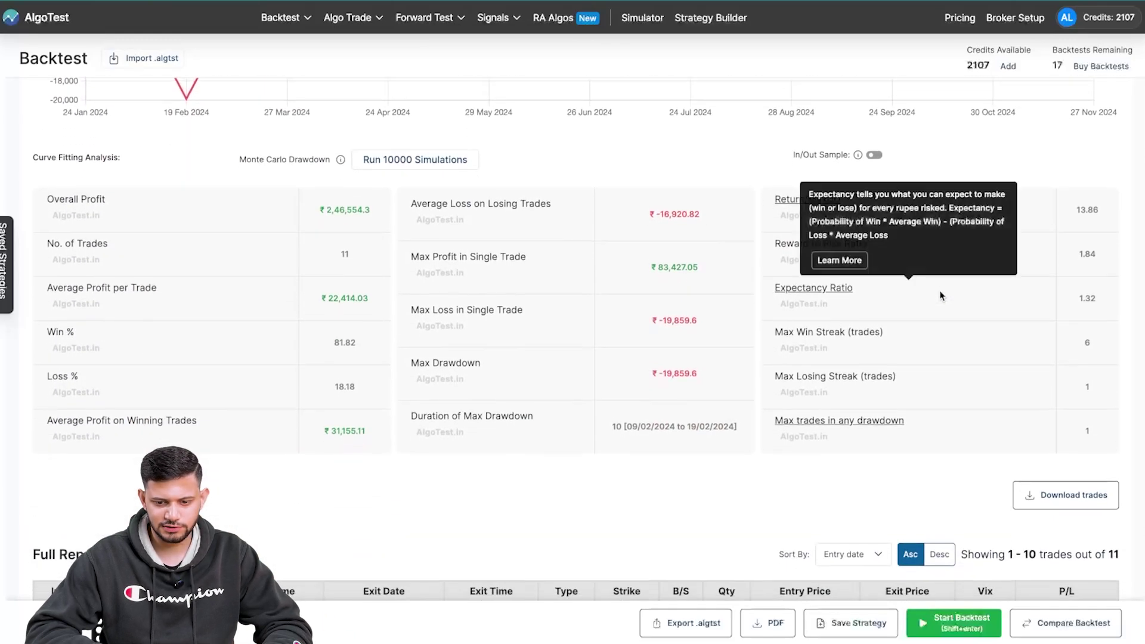
scroll(932, 413, "up", 20)
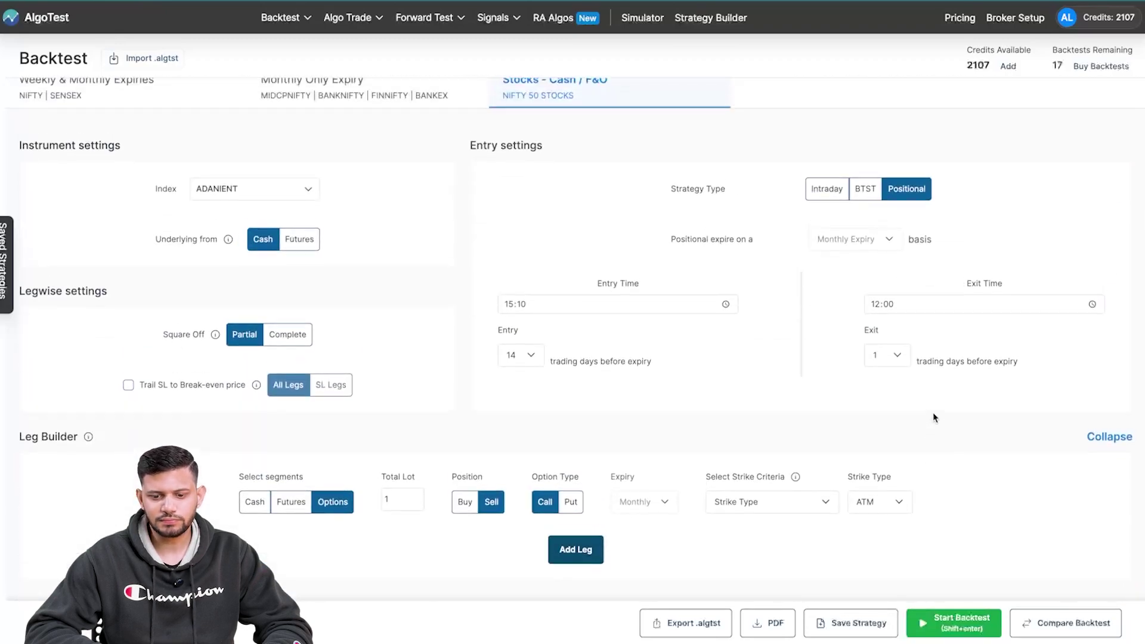
scroll(934, 417, "up", 1)
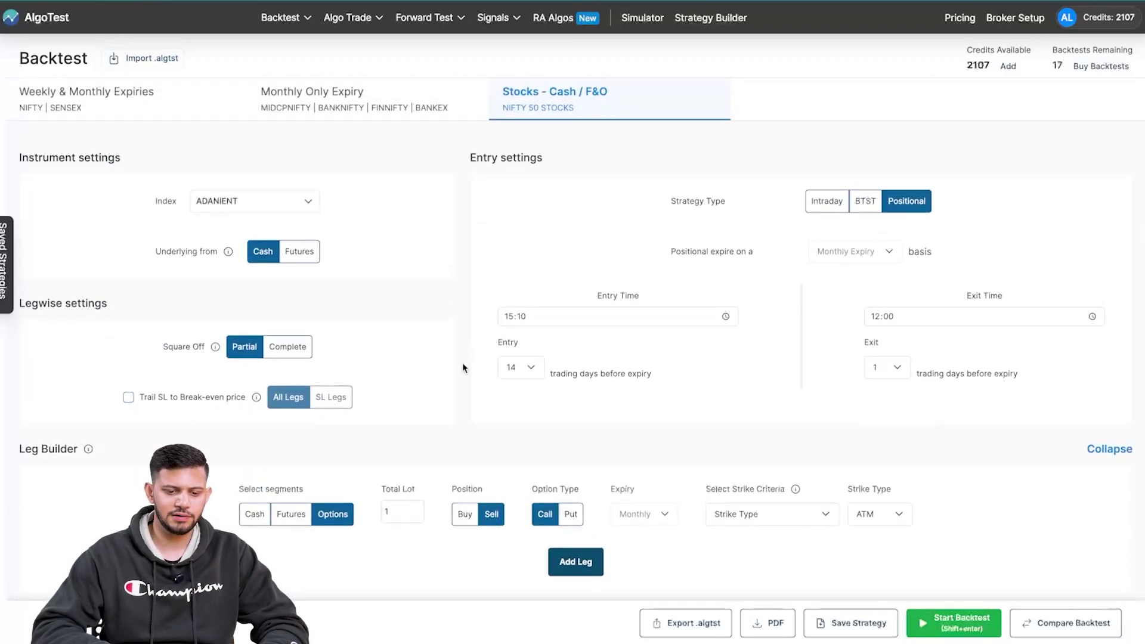
left_click(508, 372)
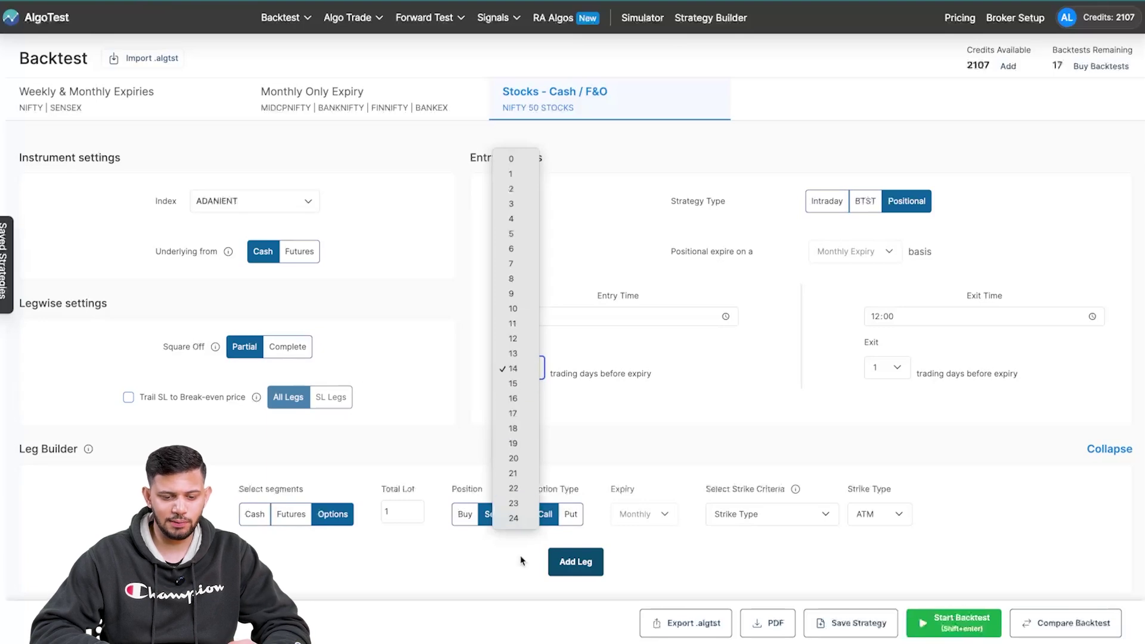
left_click(742, 380)
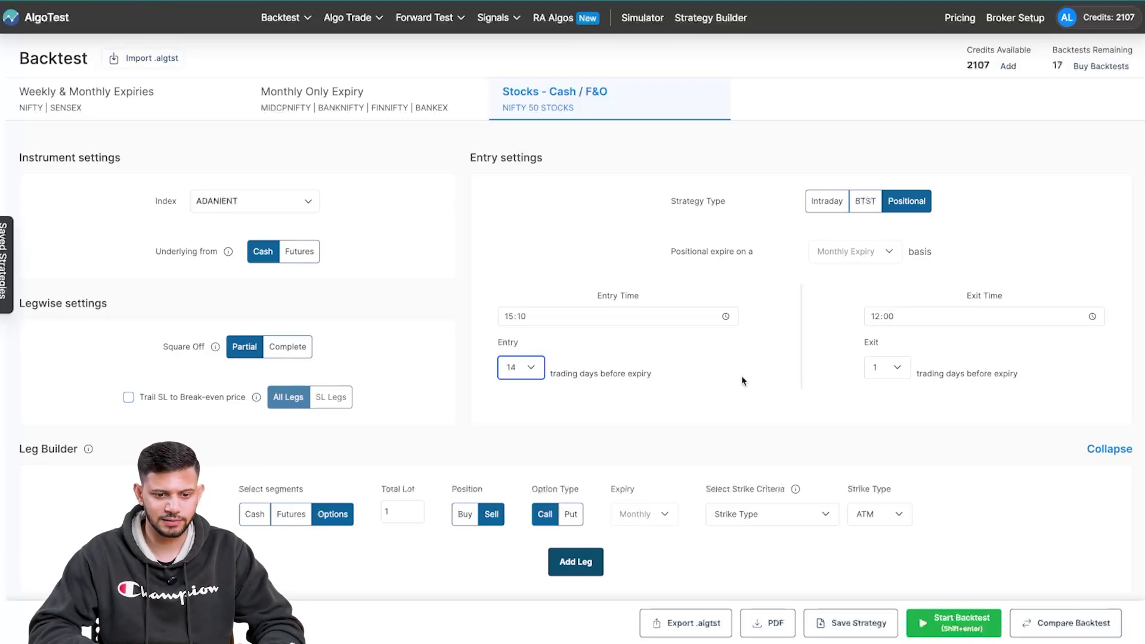
scroll(743, 381, "down", 1)
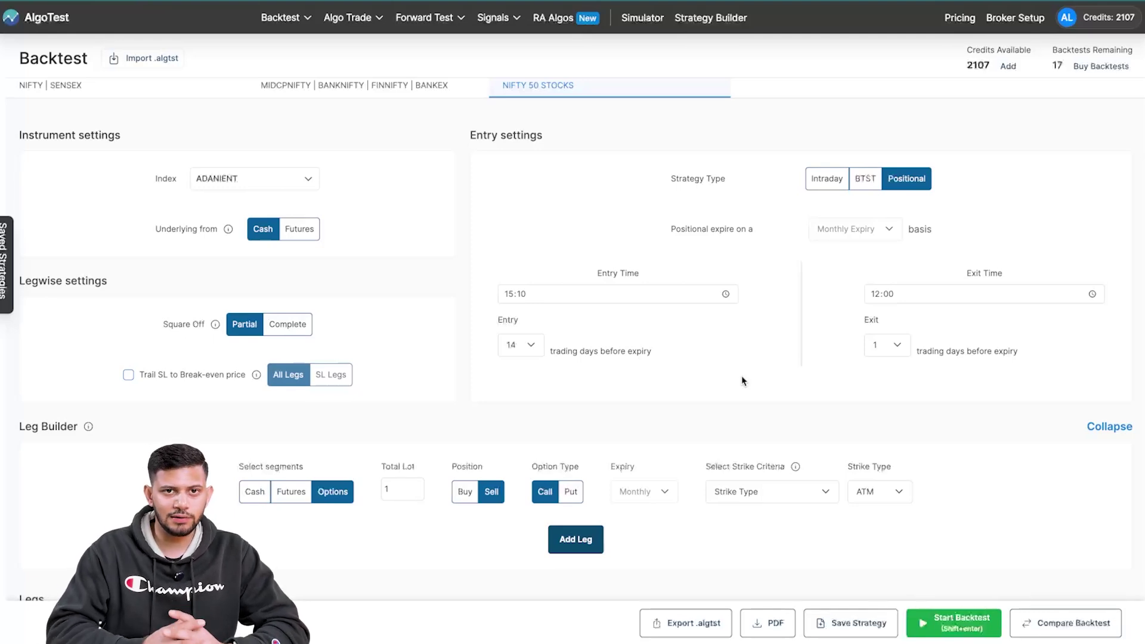
scroll(742, 381, "up", 1)
Change the strategy type to Intraday and save the strategy as "Example Stock Options Intraday"
left_click(827, 201)
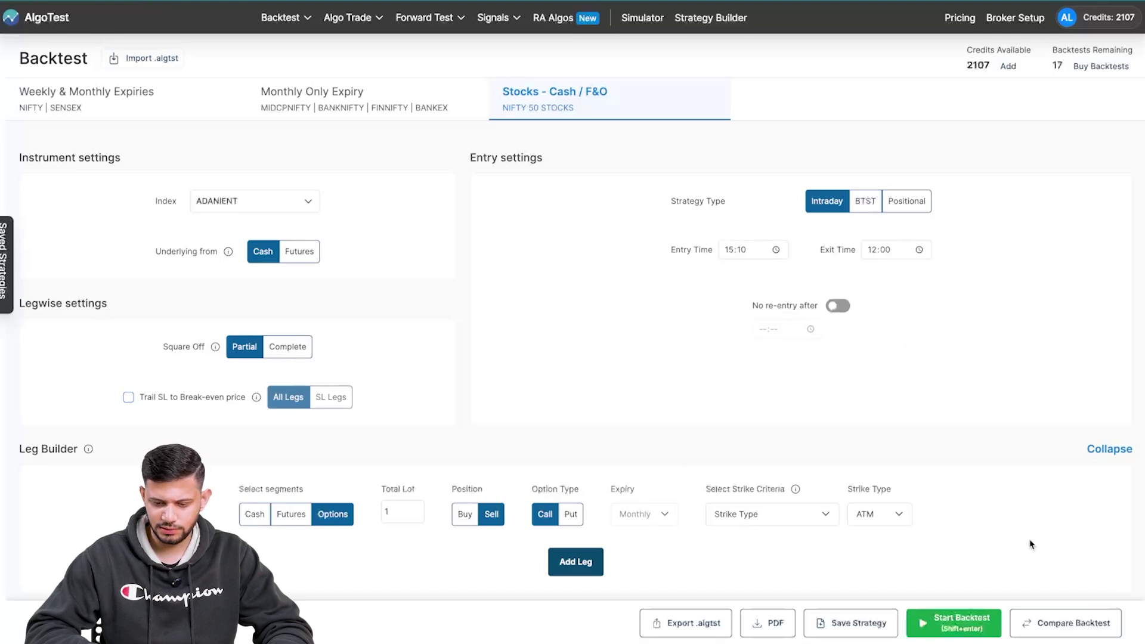
left_click(835, 623)
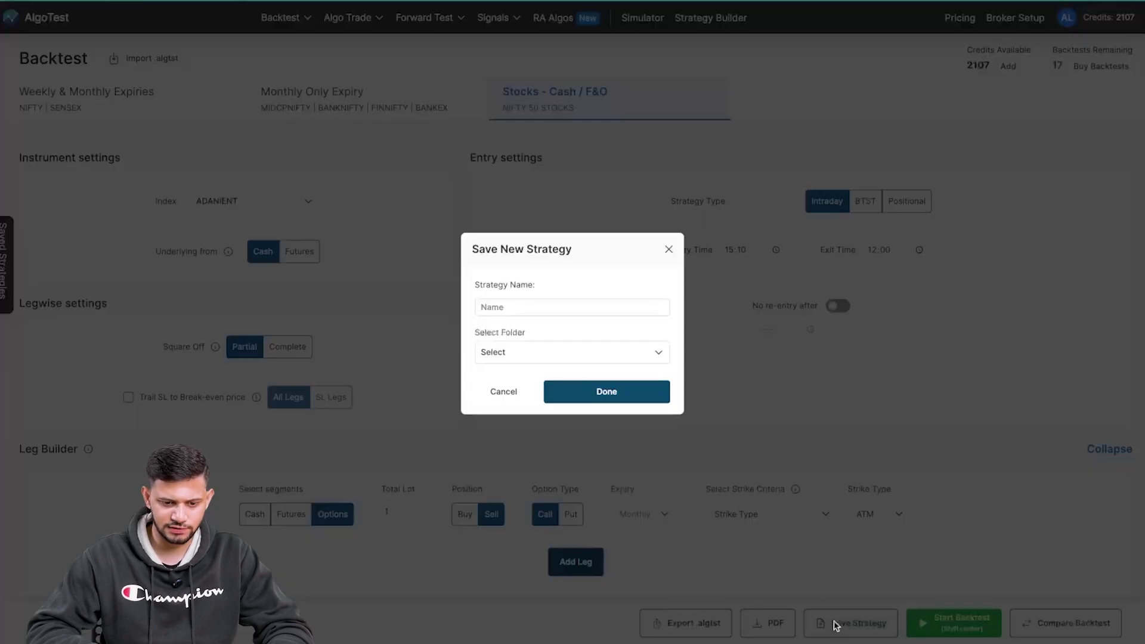
left_click(522, 306)
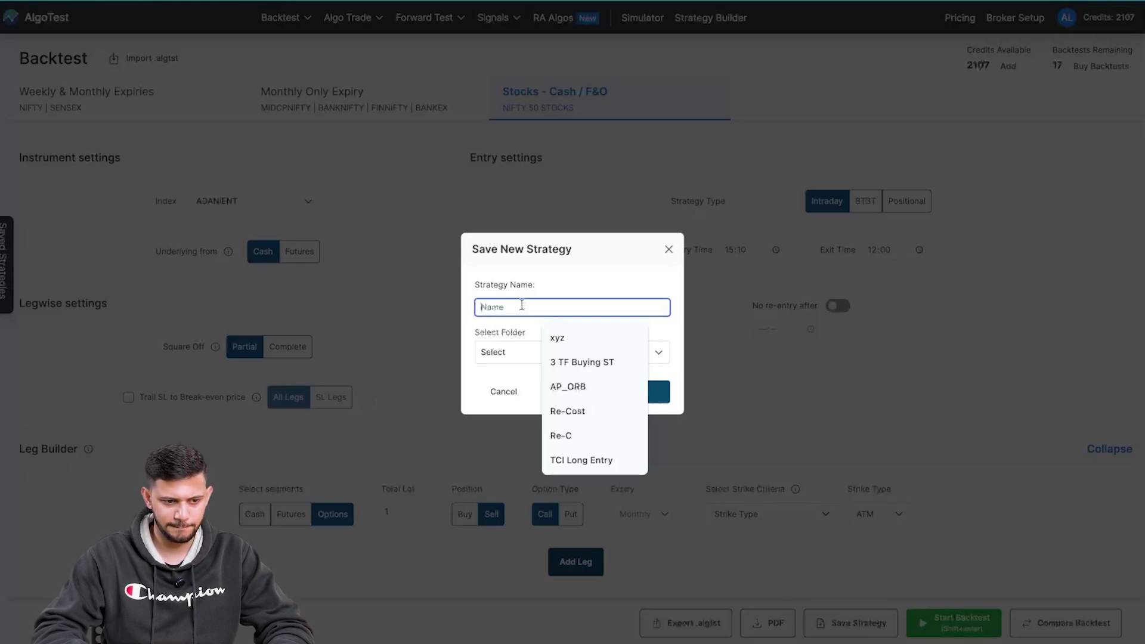
type("Example Sptk")
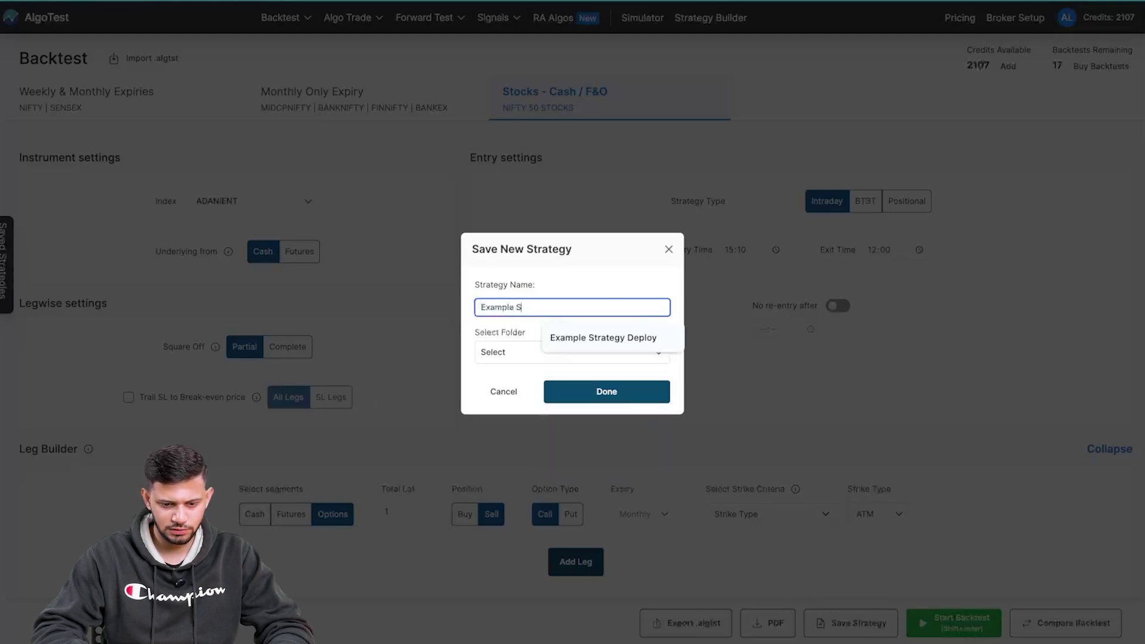
key("BackSpace")
key("BackSpace")
key("BackSpace")
key("BackSpace")
type("tock O")
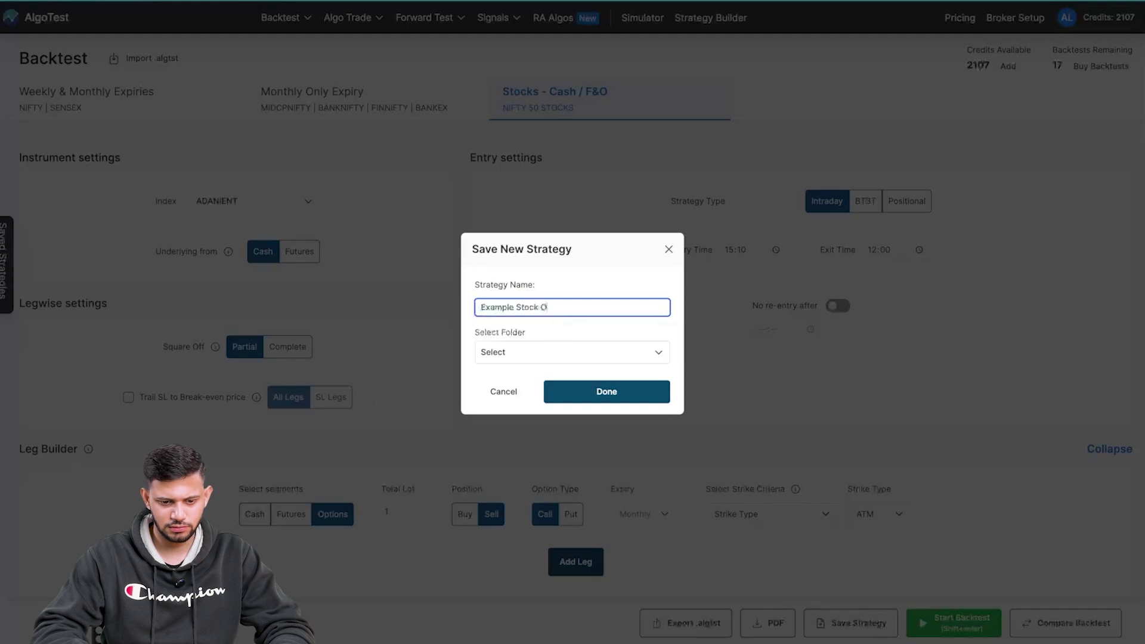
type("ptions Intraday")
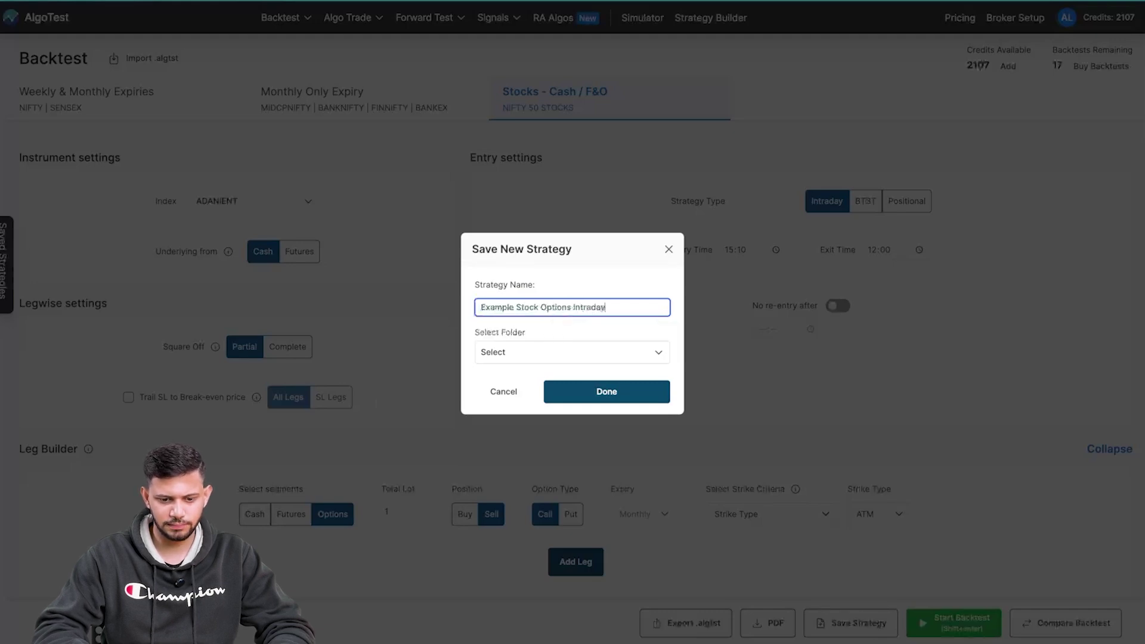
key("ctrl+a")
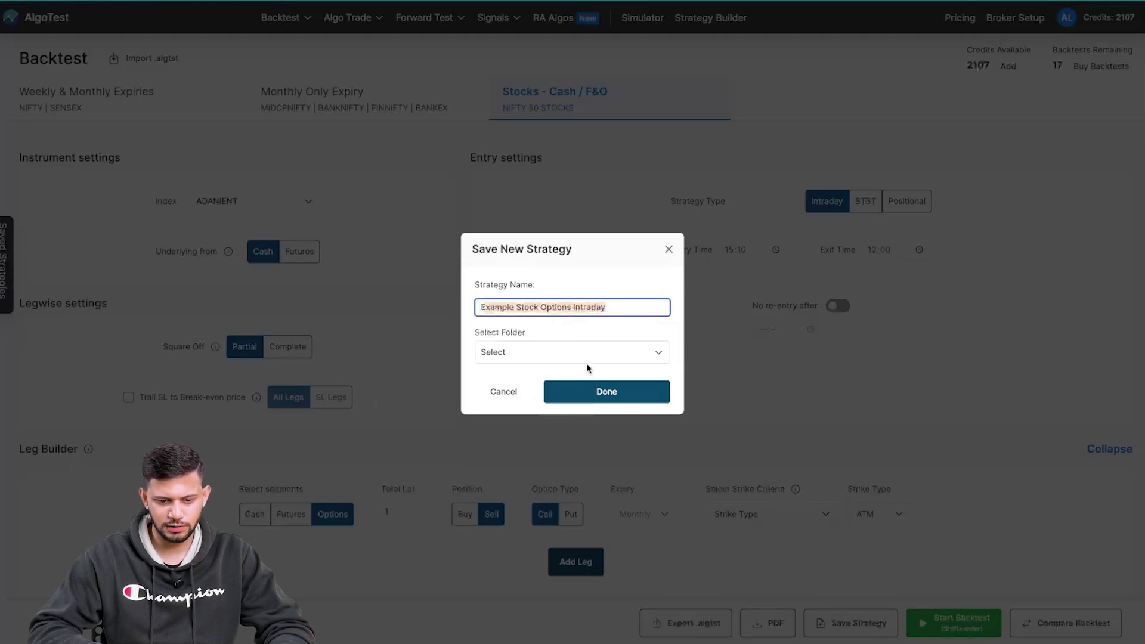
left_click(581, 391)
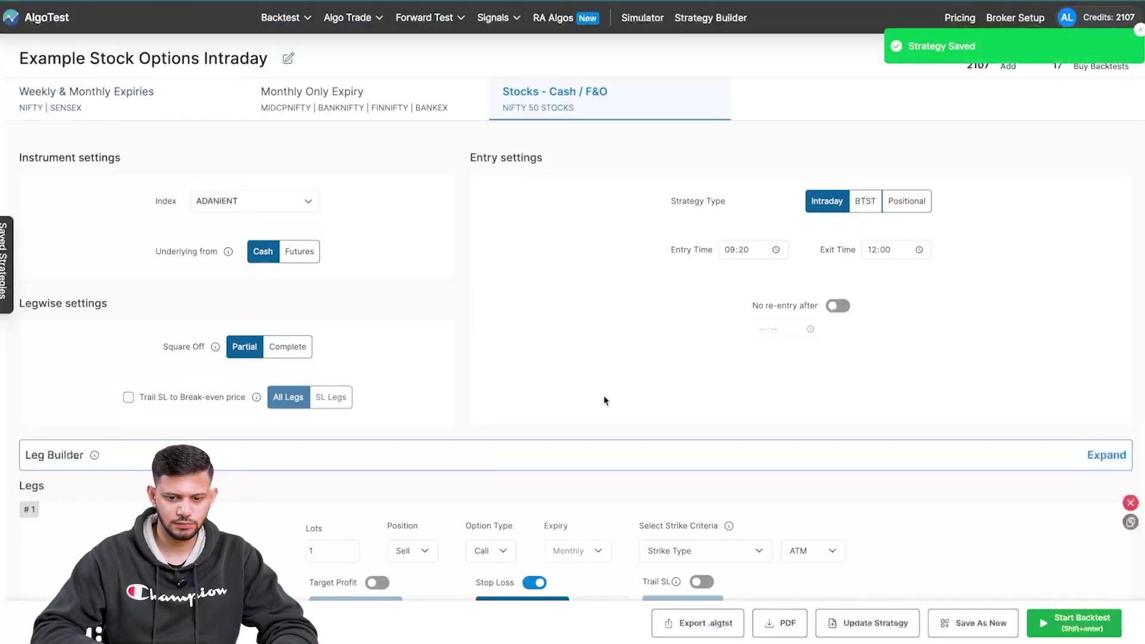
Change the strategy type to BTST and save it as a new strategy named "Example Stock Options BTST"
left_click(865, 201)
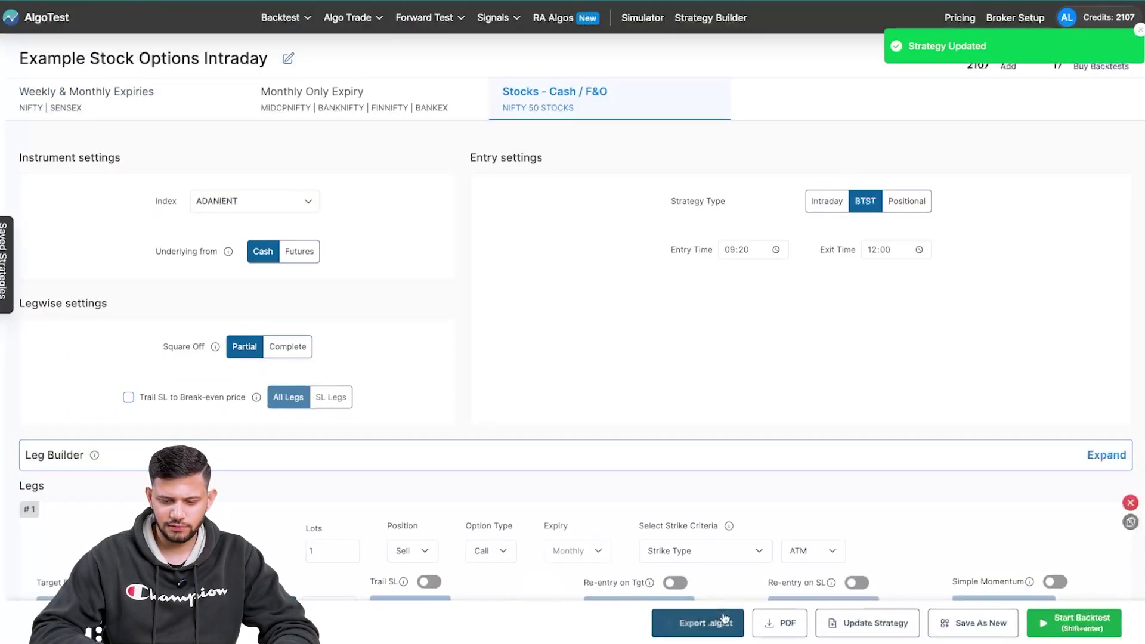
left_click(982, 620)
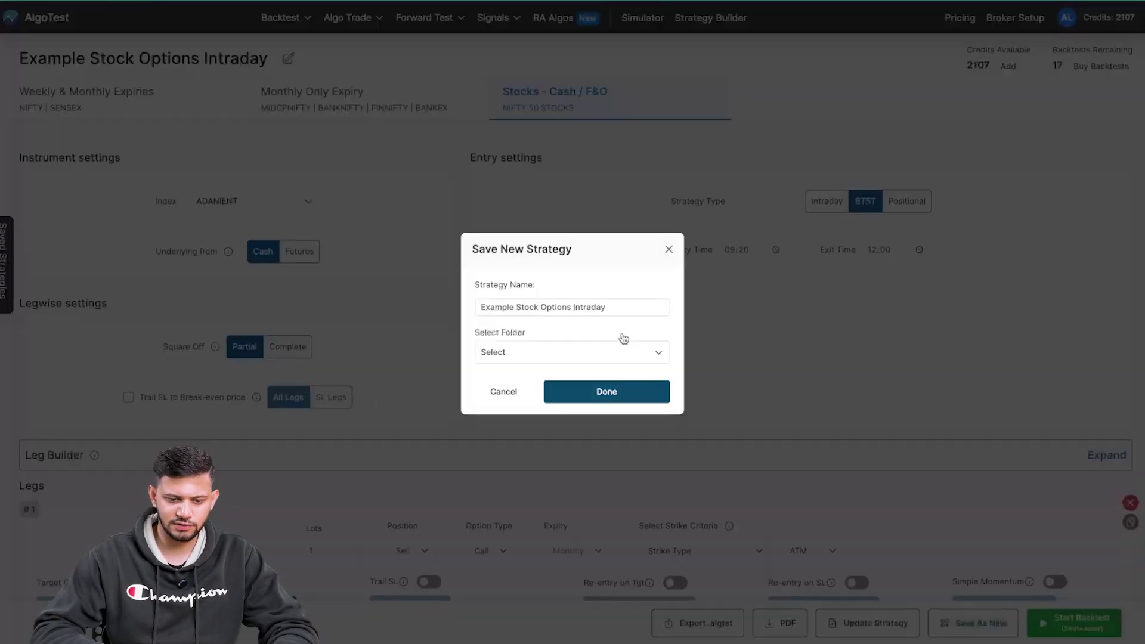
left_click(614, 307)
double_click(594, 306)
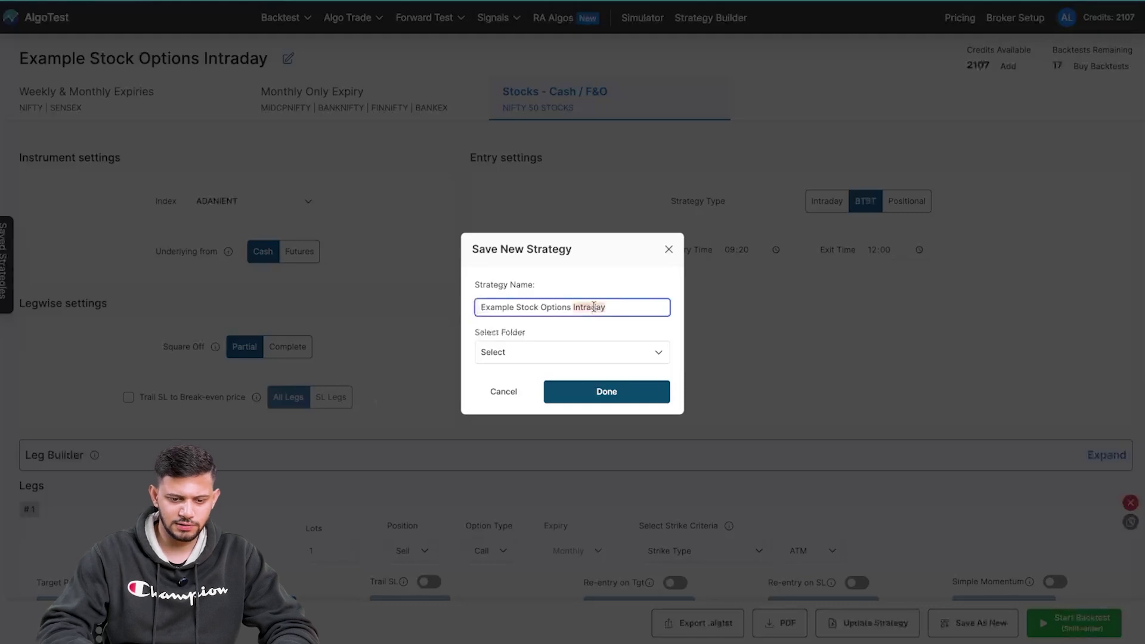
type("BTST")
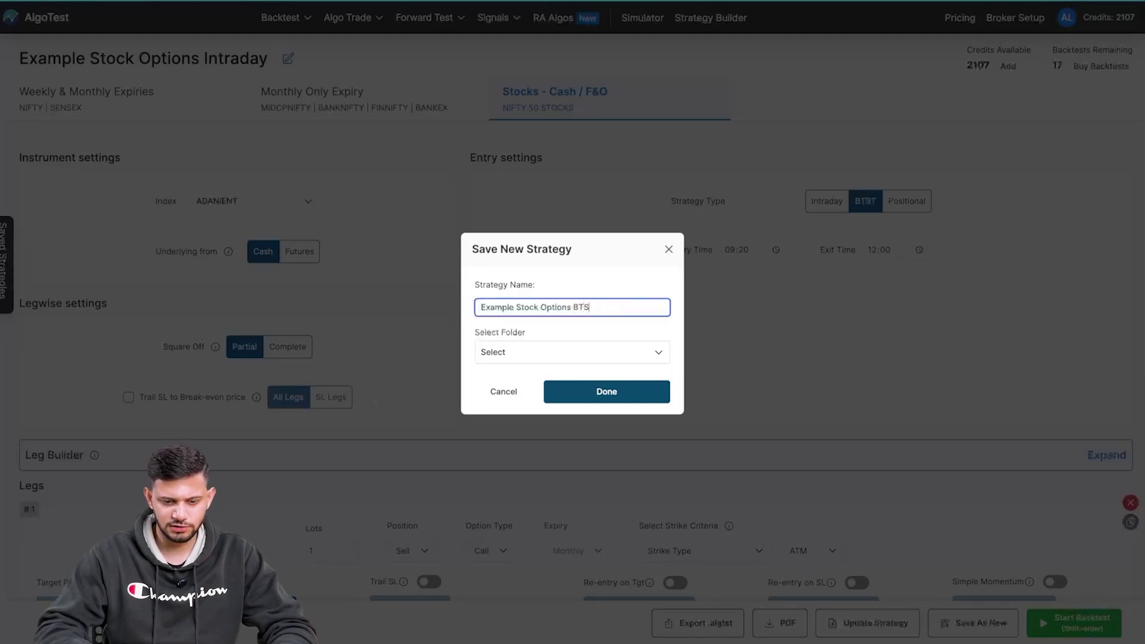
left_click(603, 392)
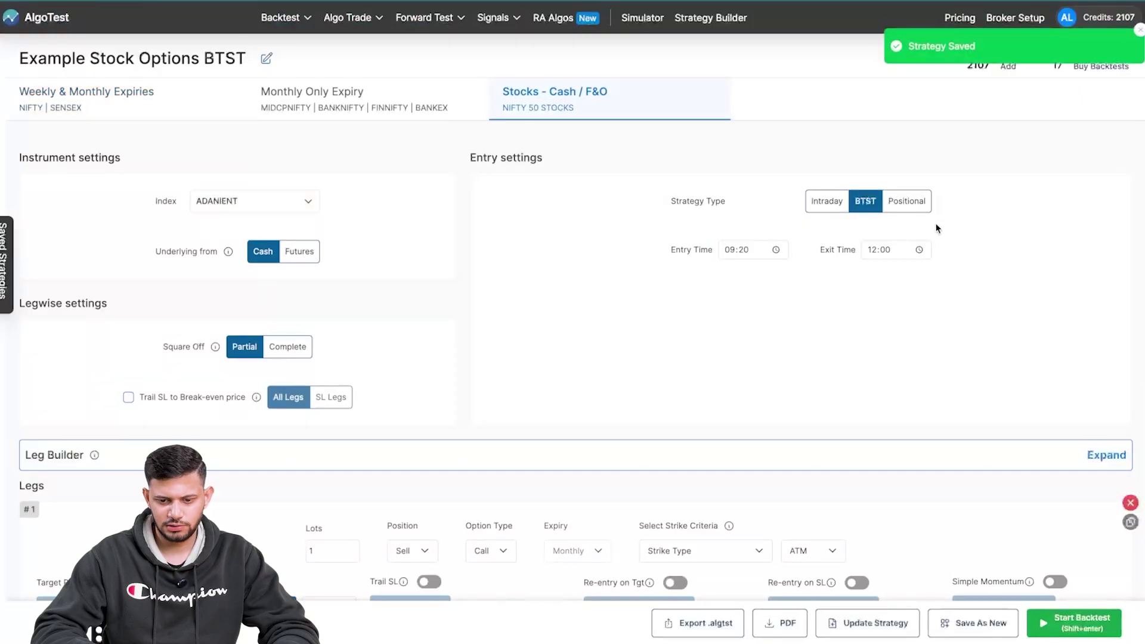
Change the strategy type to Positional with entry 14 and exit 1 trading days before expiry, and set the entry time to 10:30
left_click(906, 203)
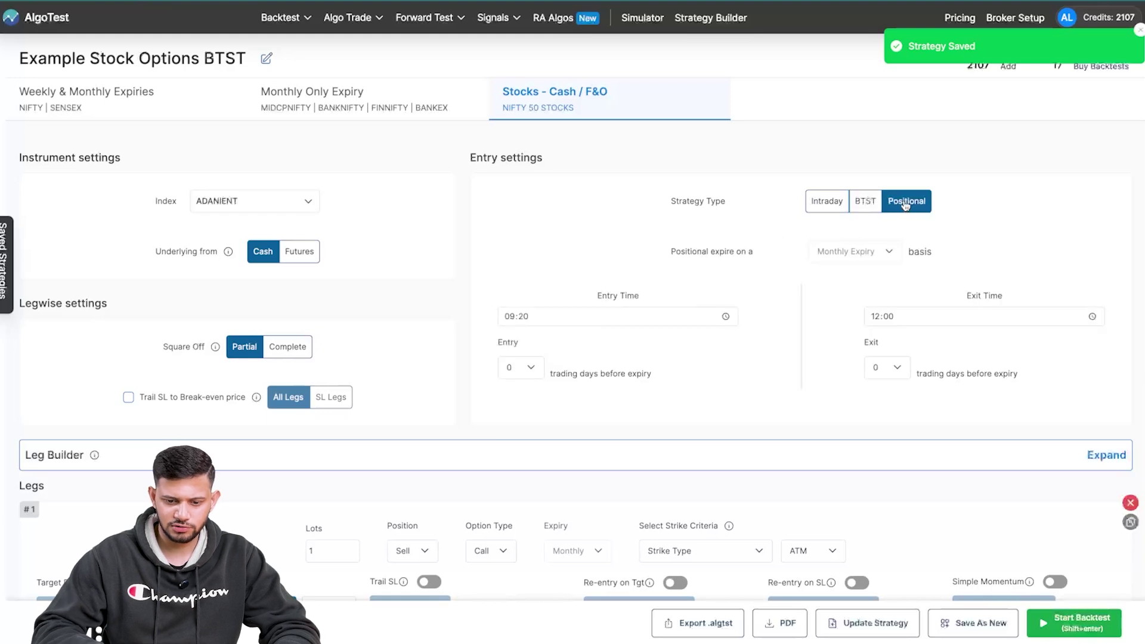
left_click(511, 364)
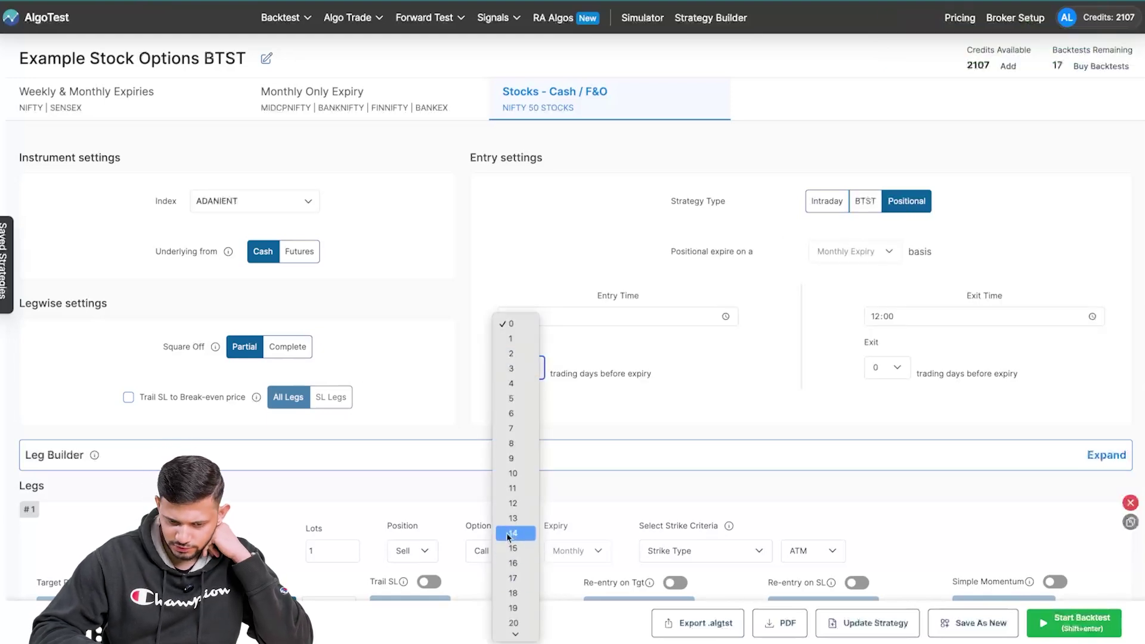
left_click(513, 533)
left_click(889, 360)
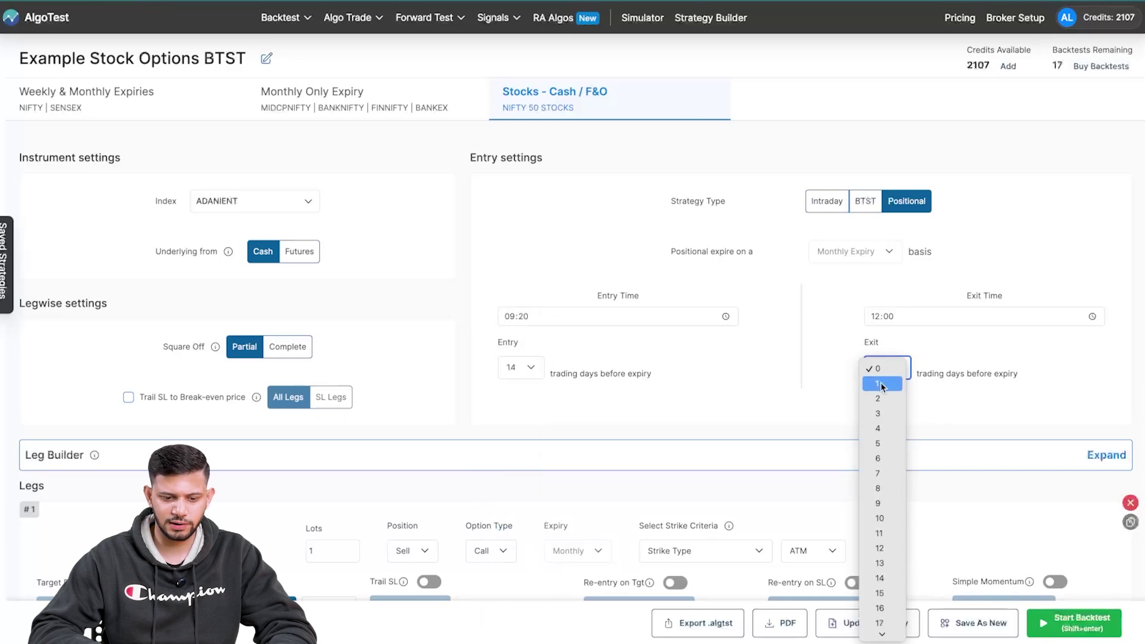
left_click(878, 383)
left_click(507, 321)
type("10:30")
left_click(704, 370)
Save the positional setup as a new strategy named "Example Stock Options Positional"
left_click(935, 623)
left_click(626, 308)
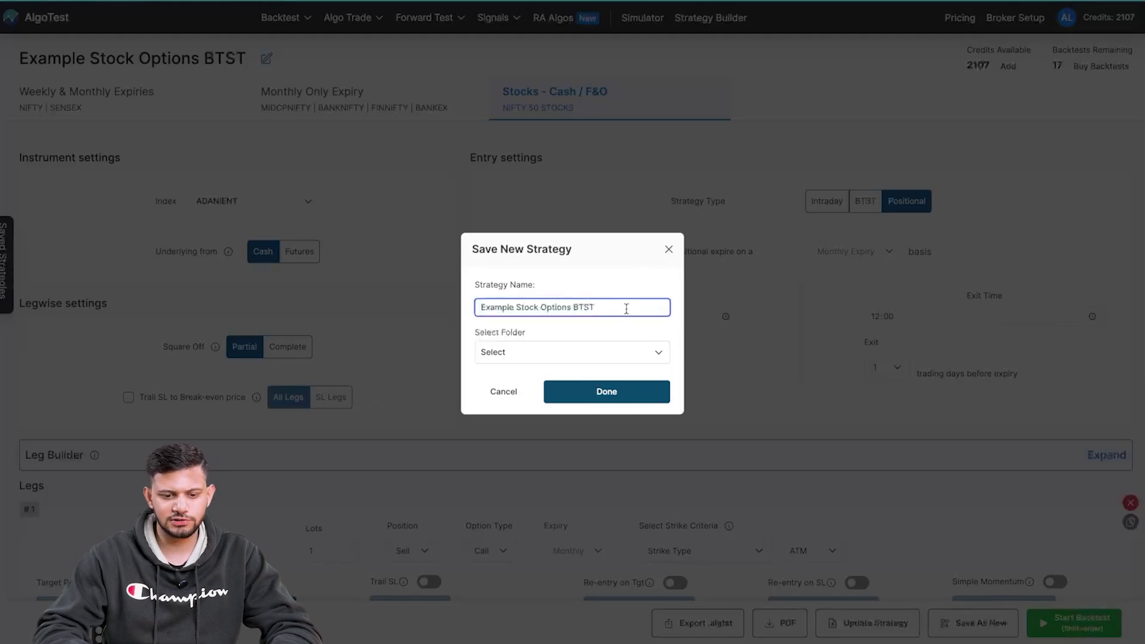
key("BackSpace")
key("BackSpace")
key("BackSpace")
key("BackSpace")
type("Positinal")
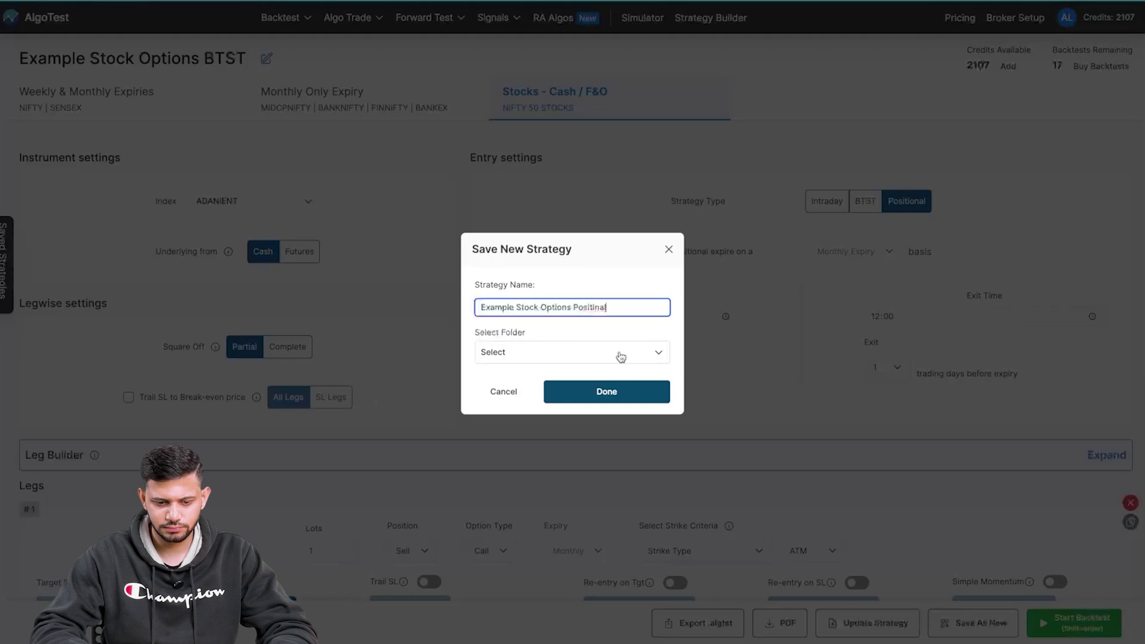
key("BackSpace")
key("BackSpace")
key("BackSpace")
type("onal")
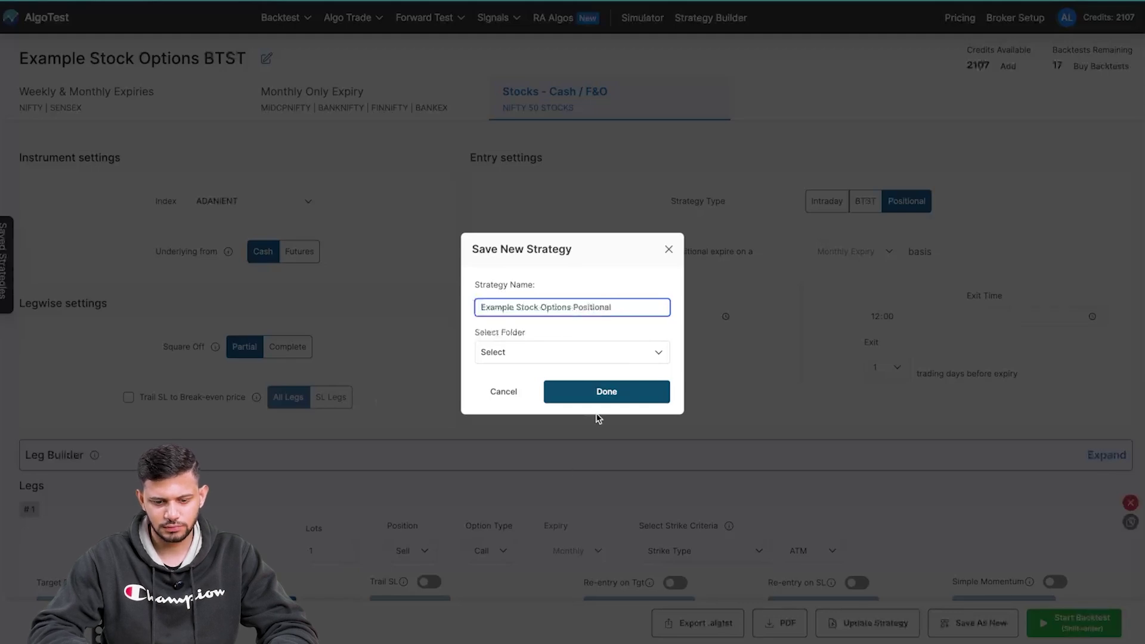
left_click(603, 391)
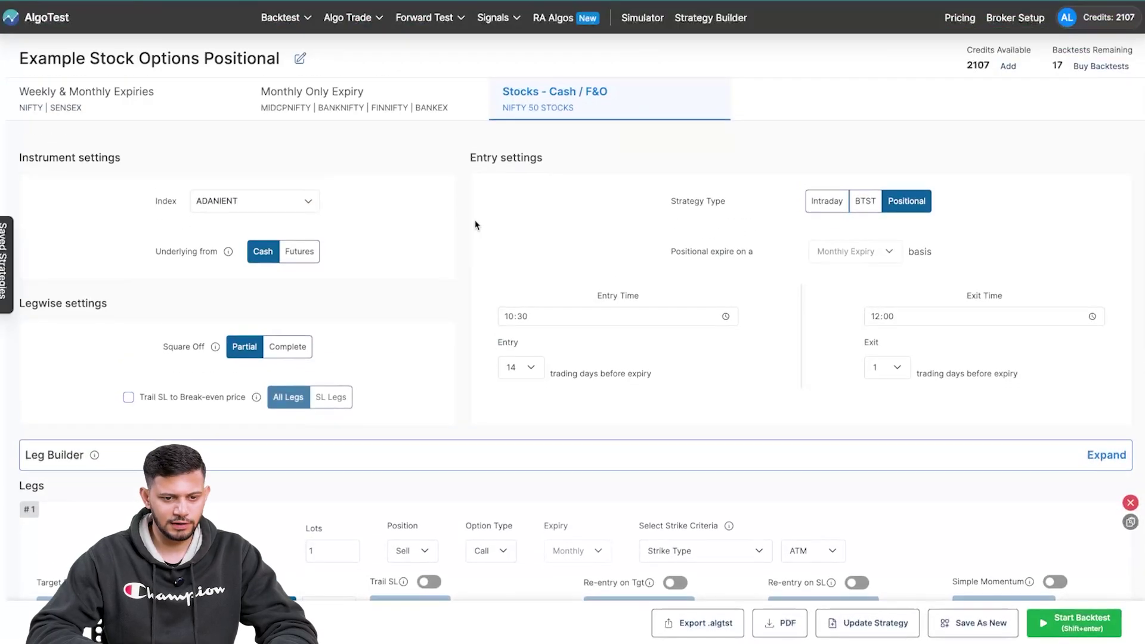
Go to the intraday forward test page, search its strategies for "stock", and activate "Example Stock Options Intraday"
mouse_move(452, 20)
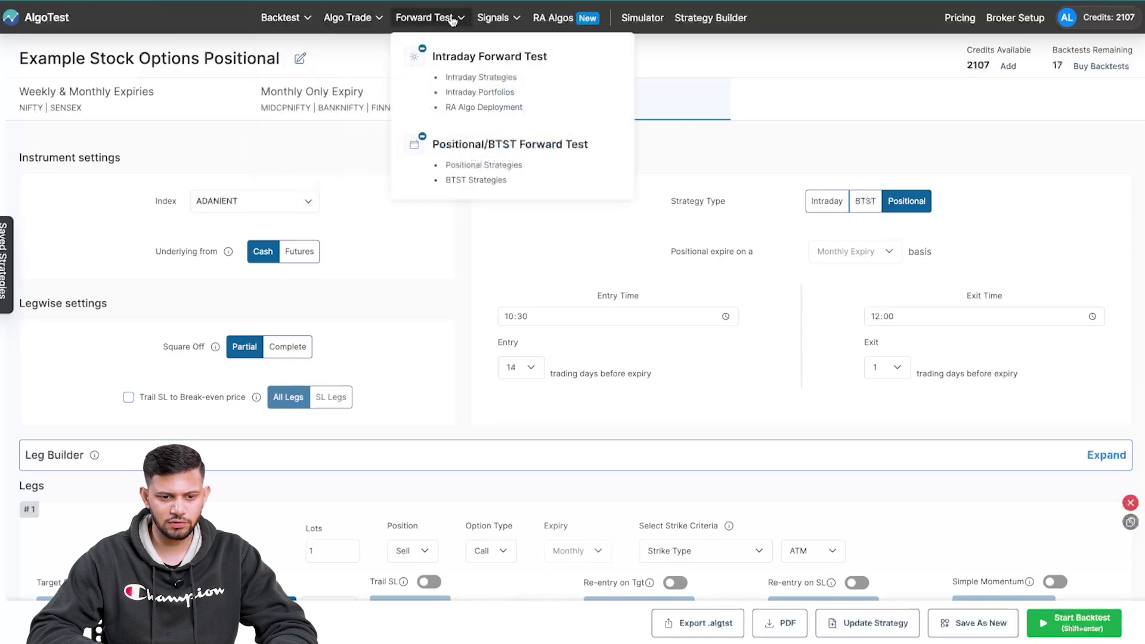
left_click(482, 83)
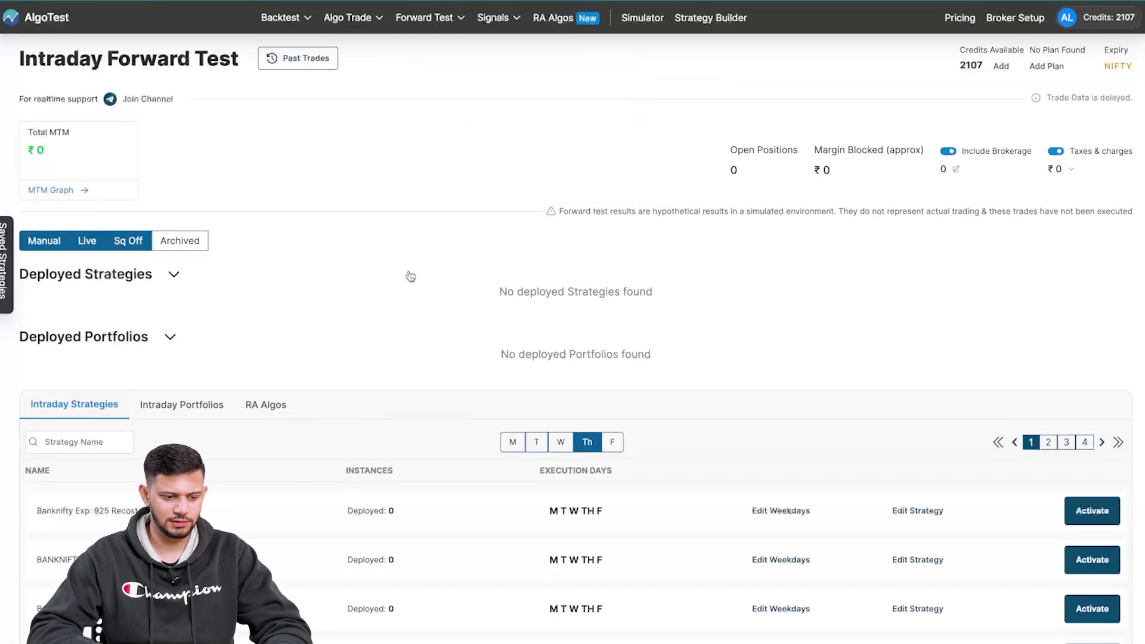
left_click(81, 436)
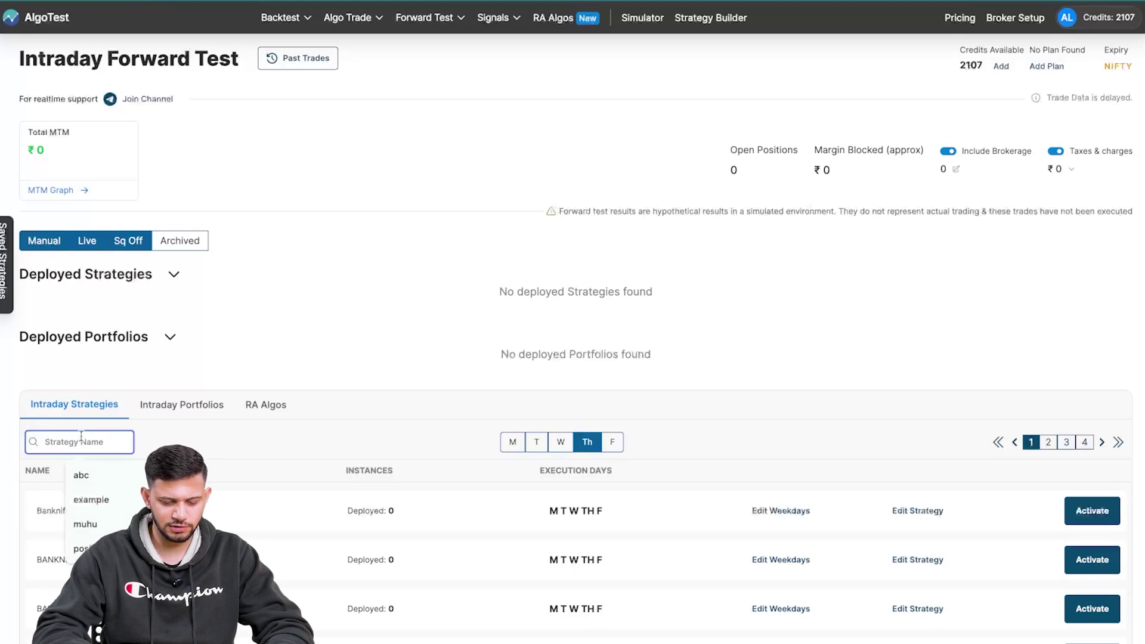
type("stock")
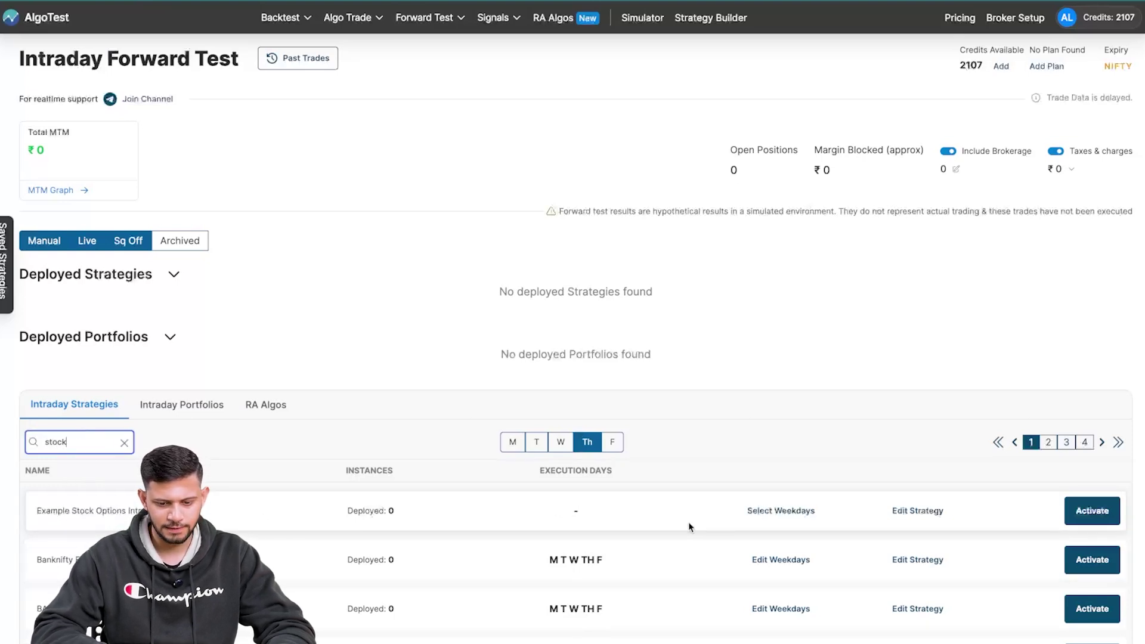
left_click(1088, 511)
left_click(643, 357)
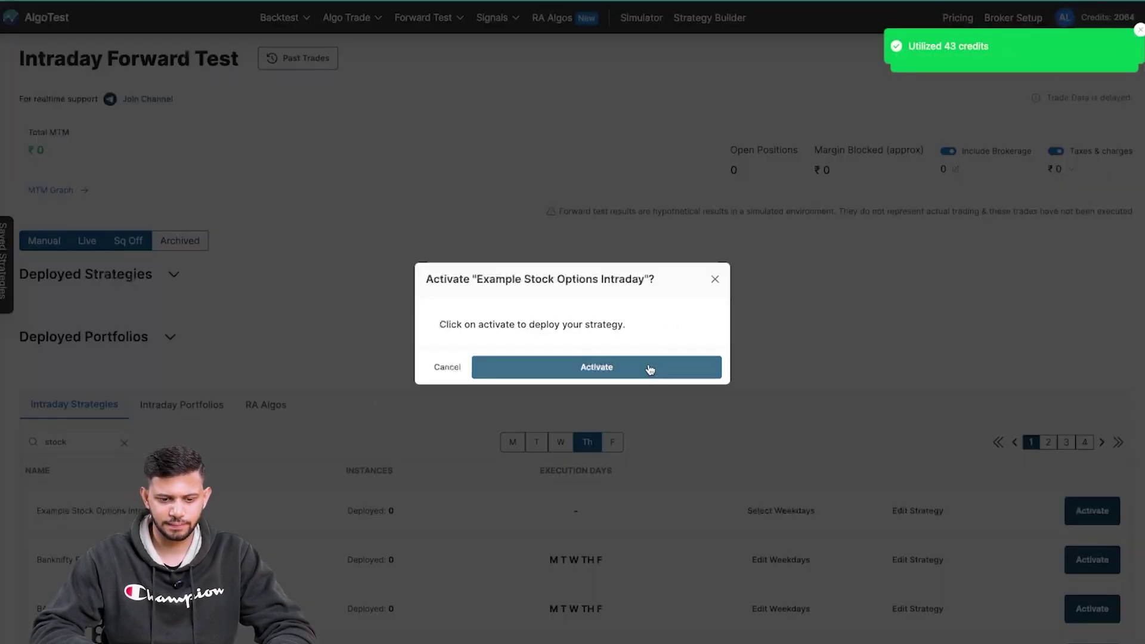
left_click(653, 367)
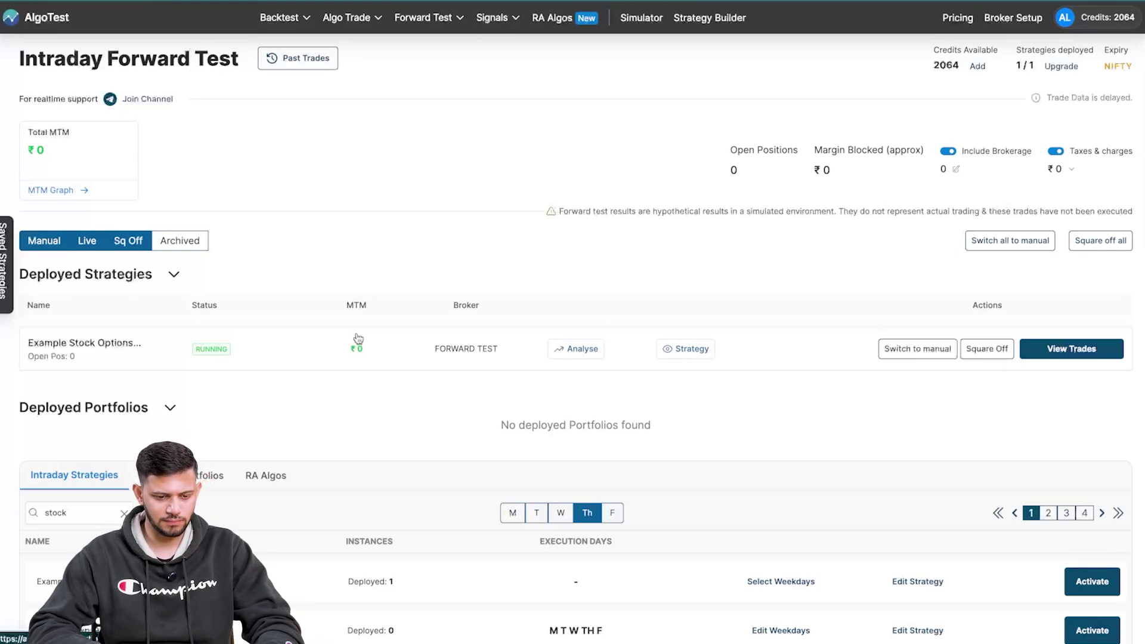
scroll(403, 429, "down", 2)
scroll(403, 428, "up", 2)
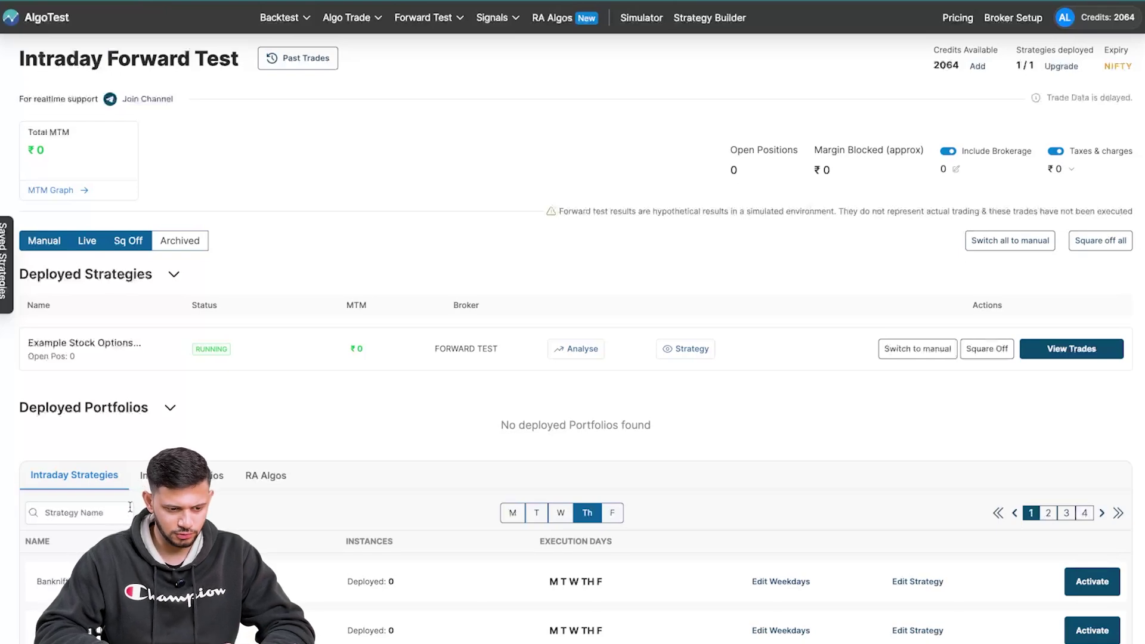
left_click(388, 365)
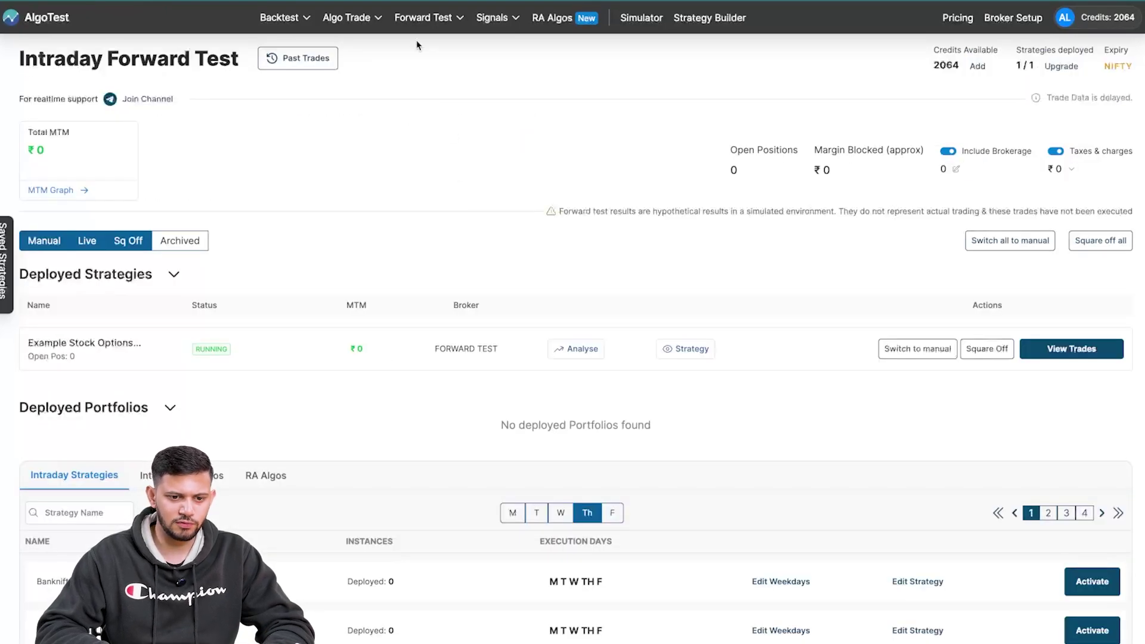
Go to the Positional/BTST forward test page and search its strategies for "stock"
mouse_move(424, 18)
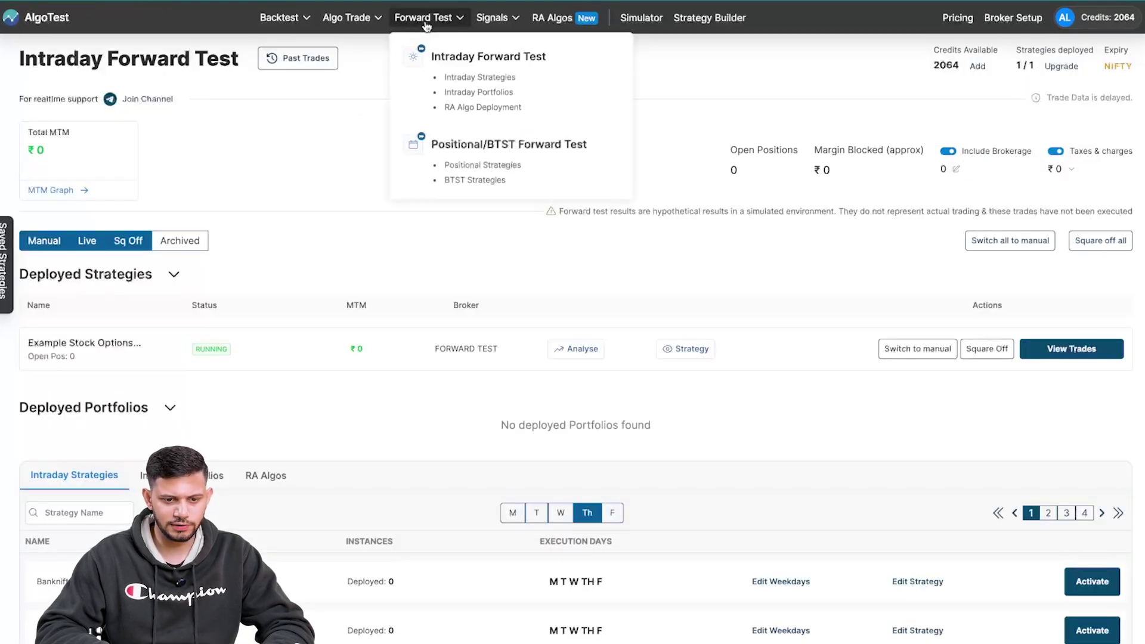
left_click(486, 145)
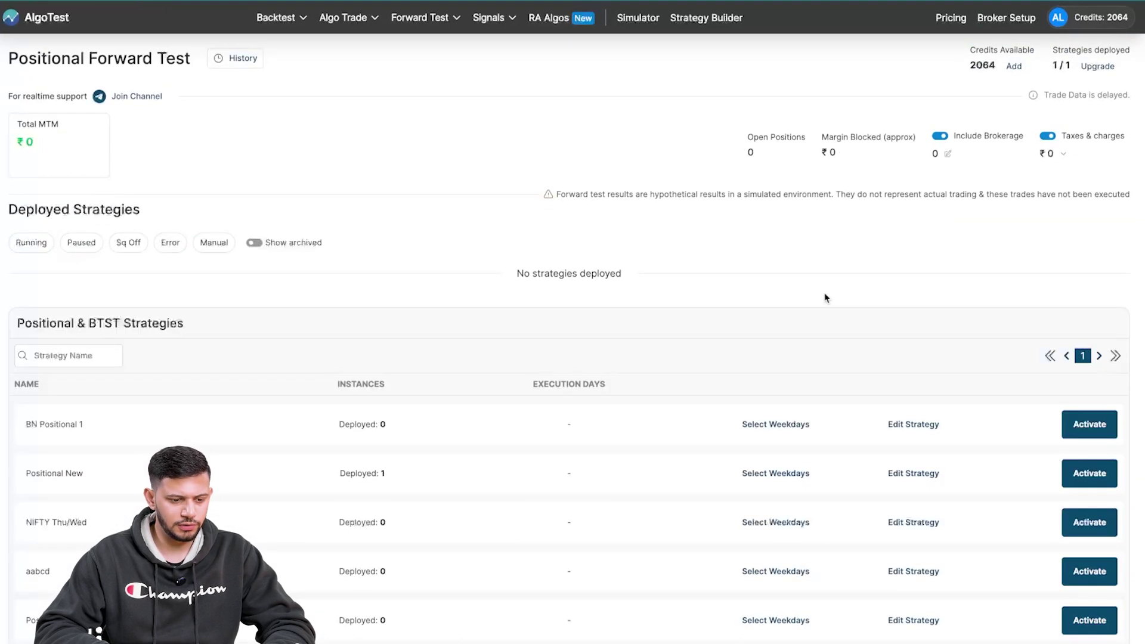
left_click(97, 355)
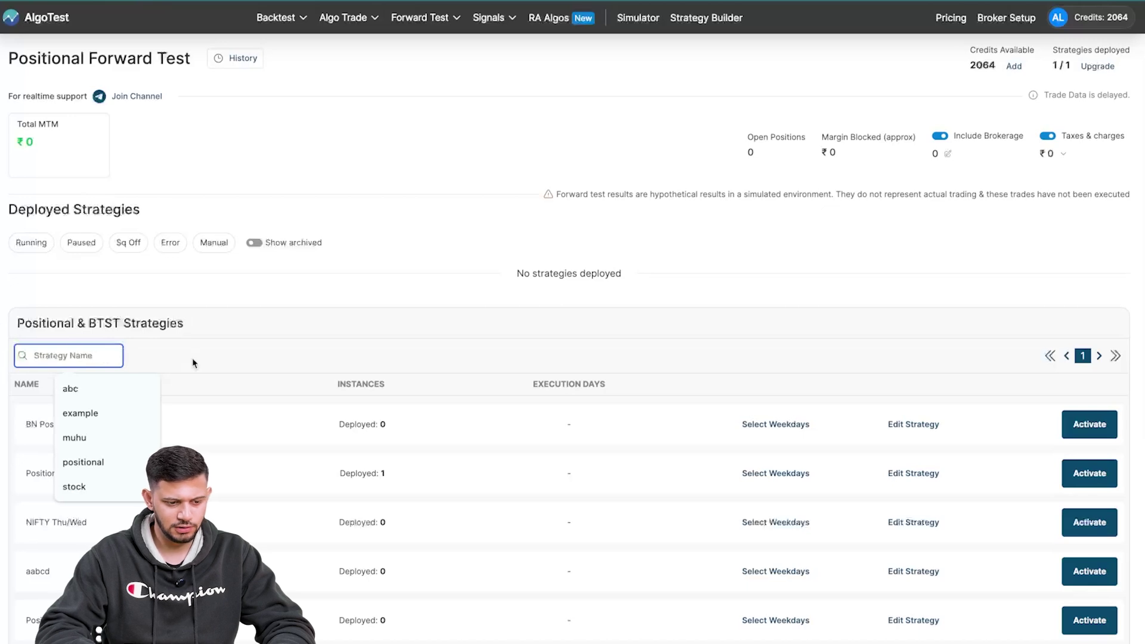
type("s")
key("BackSpace")
type("stock")
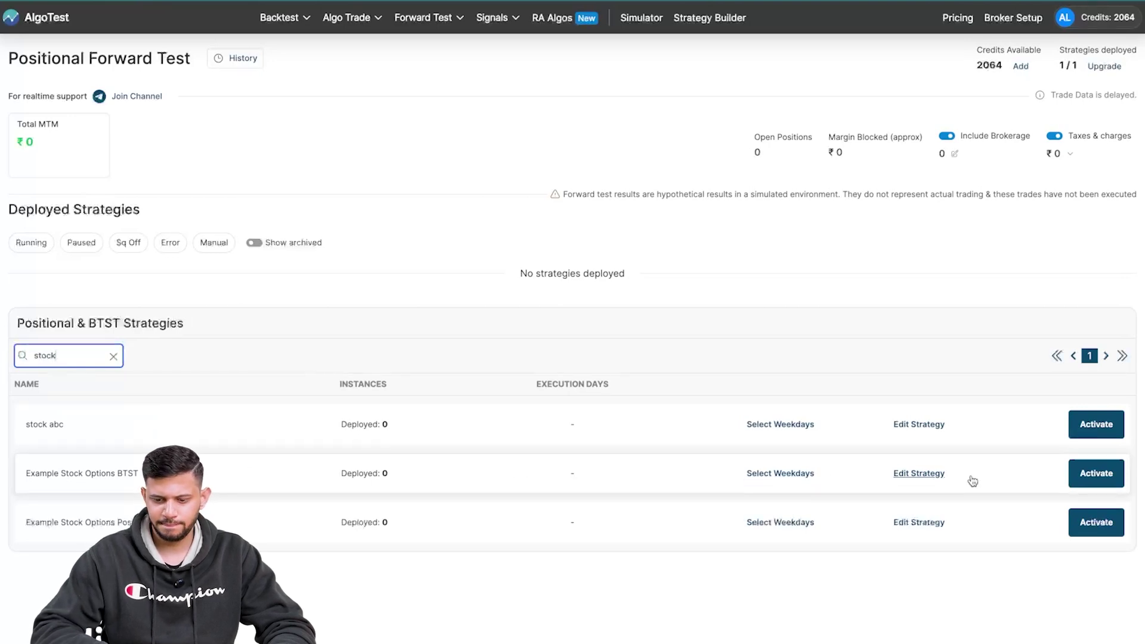
Open the activation dialog of "Example Stock Options BTST", check its entry and exit times, and close it without deploying
left_click(1097, 477)
left_click(529, 297)
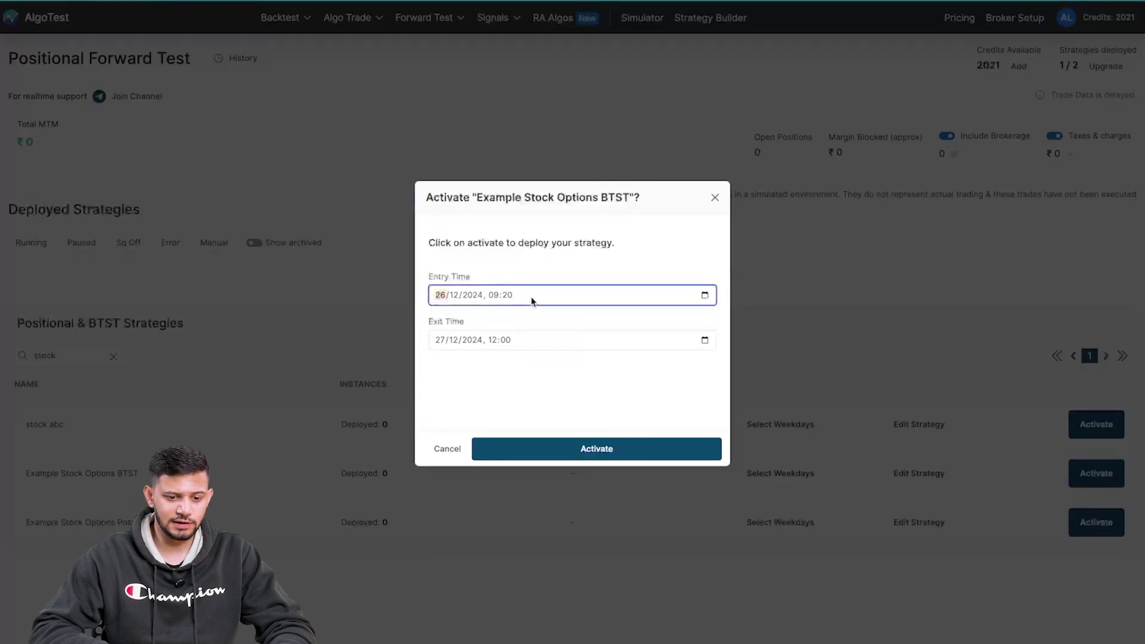
left_click(608, 346)
left_click(567, 319)
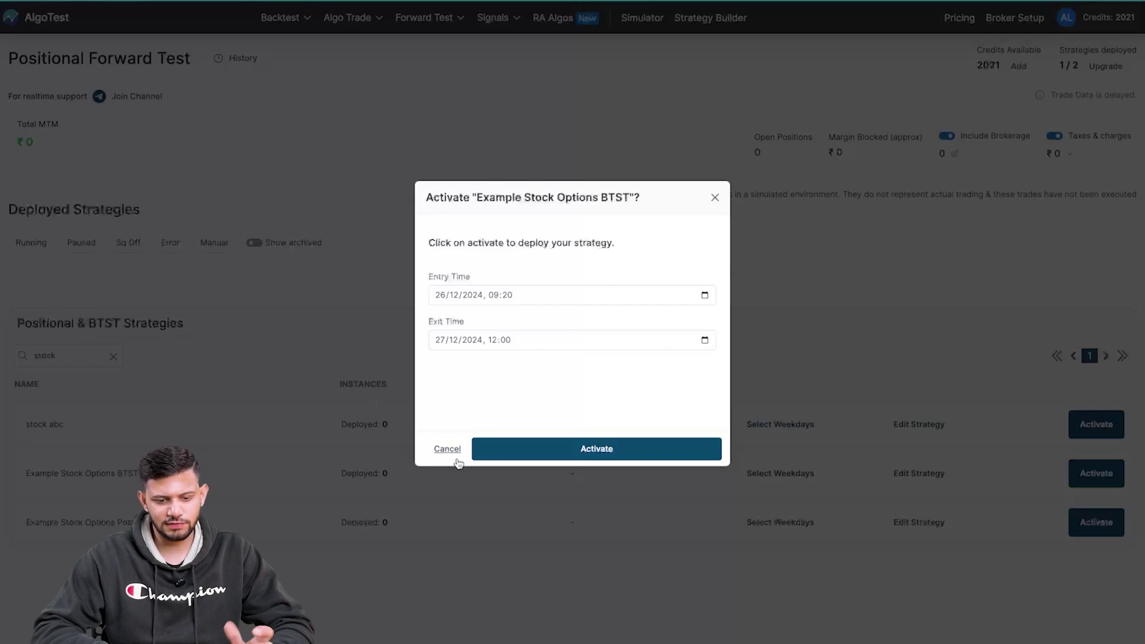
left_click(714, 200)
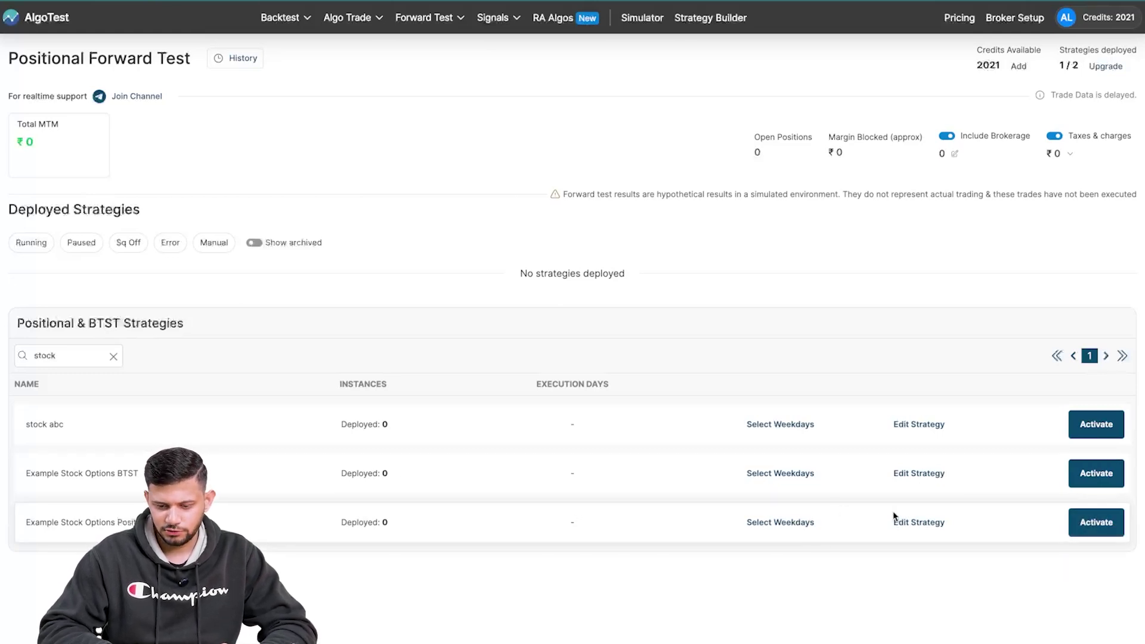
Look through the settings of "Example Stock Options Positional" in its strategy editor and close it without changes
left_click(907, 522)
scroll(617, 276, "down", 10)
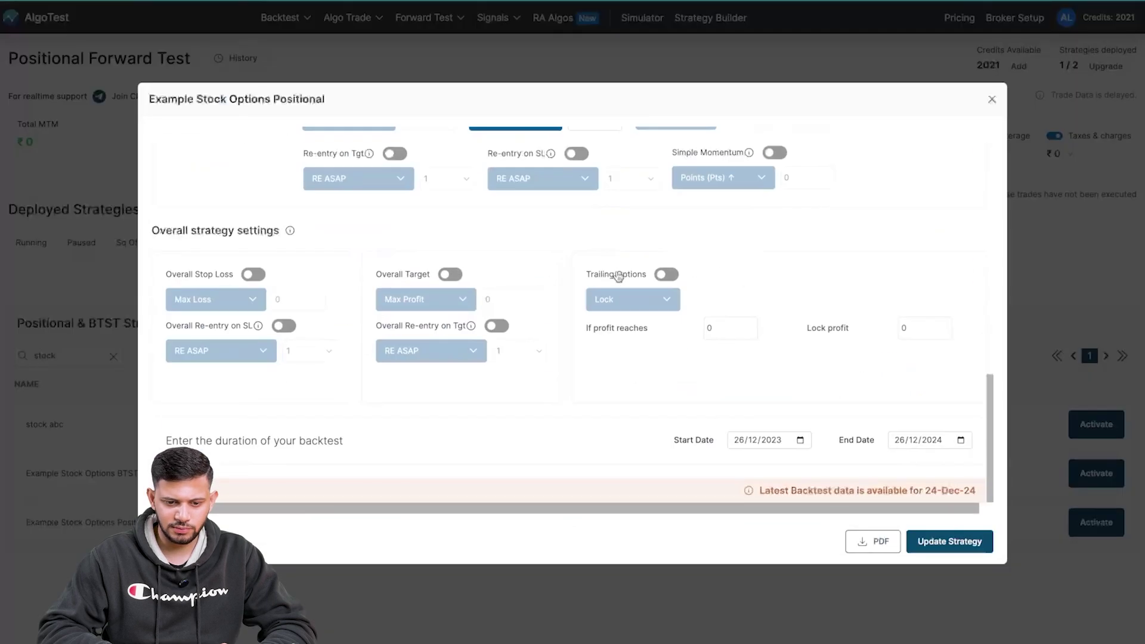
scroll(618, 276, "up", 5)
left_click(991, 99)
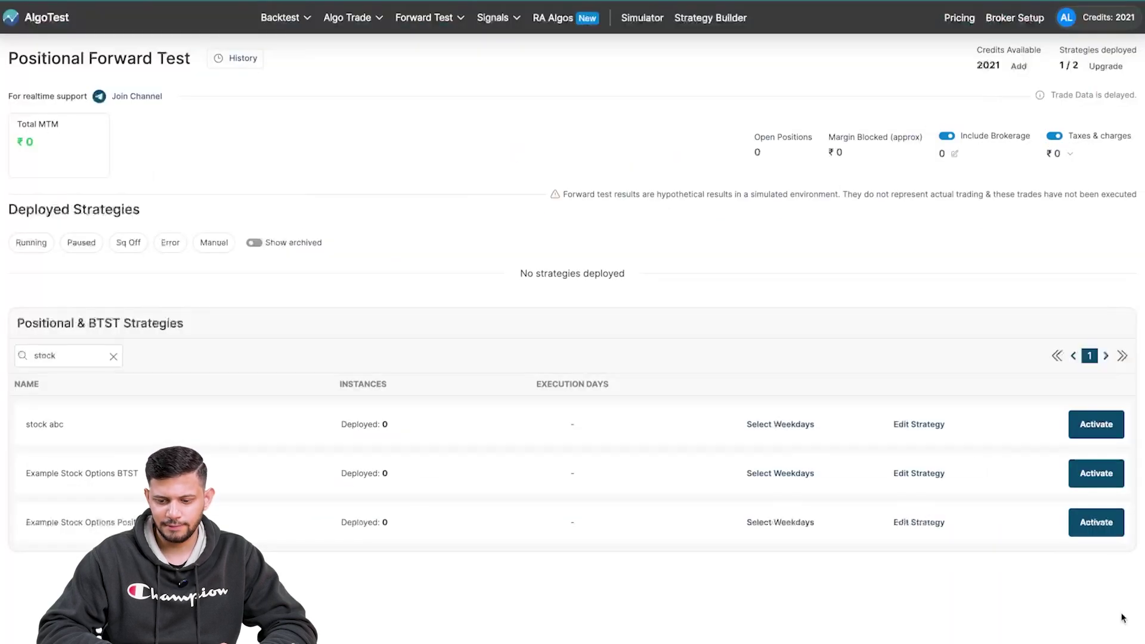
Open the activation dialog of "Example Stock Options Positional", check its entry time and exit date calendar, and close the dialog
left_click(1093, 525)
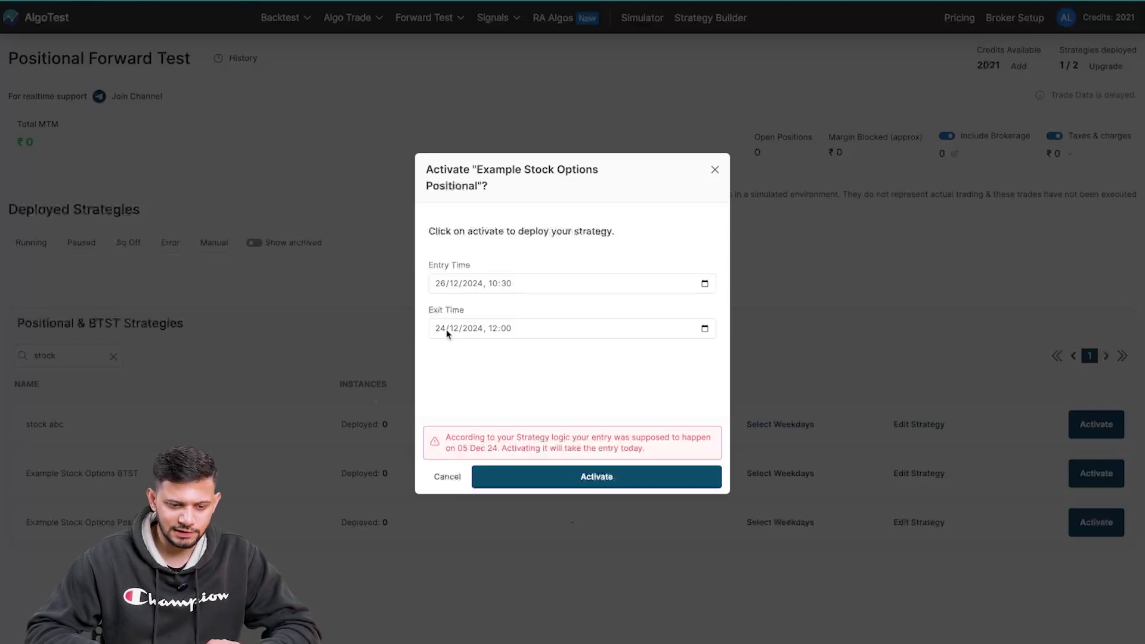
left_click(704, 329)
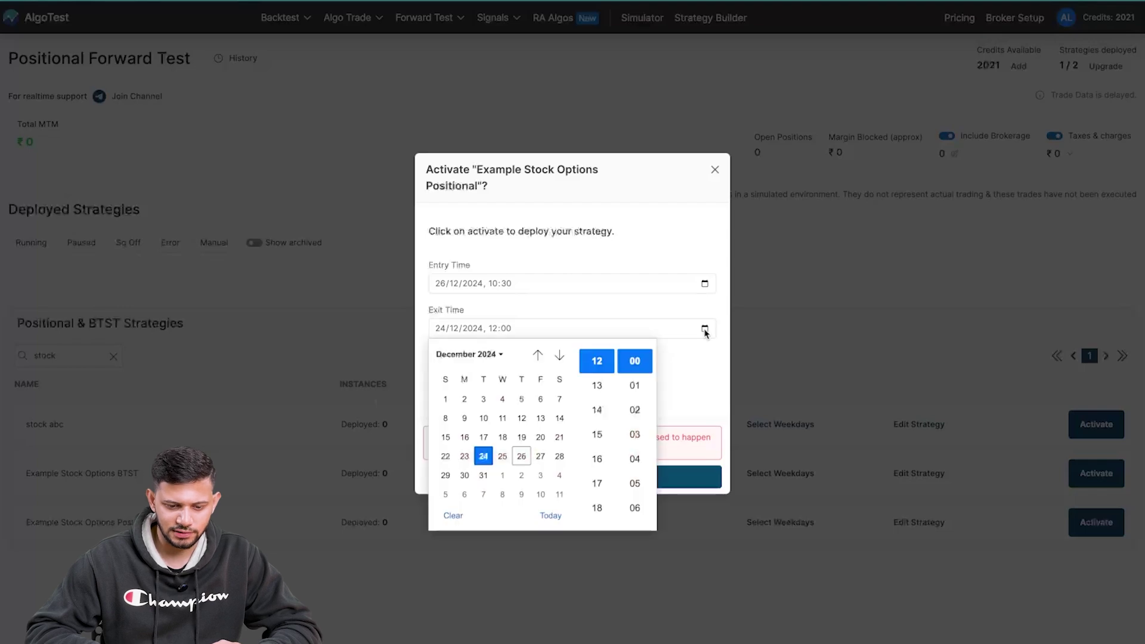
left_click(728, 328)
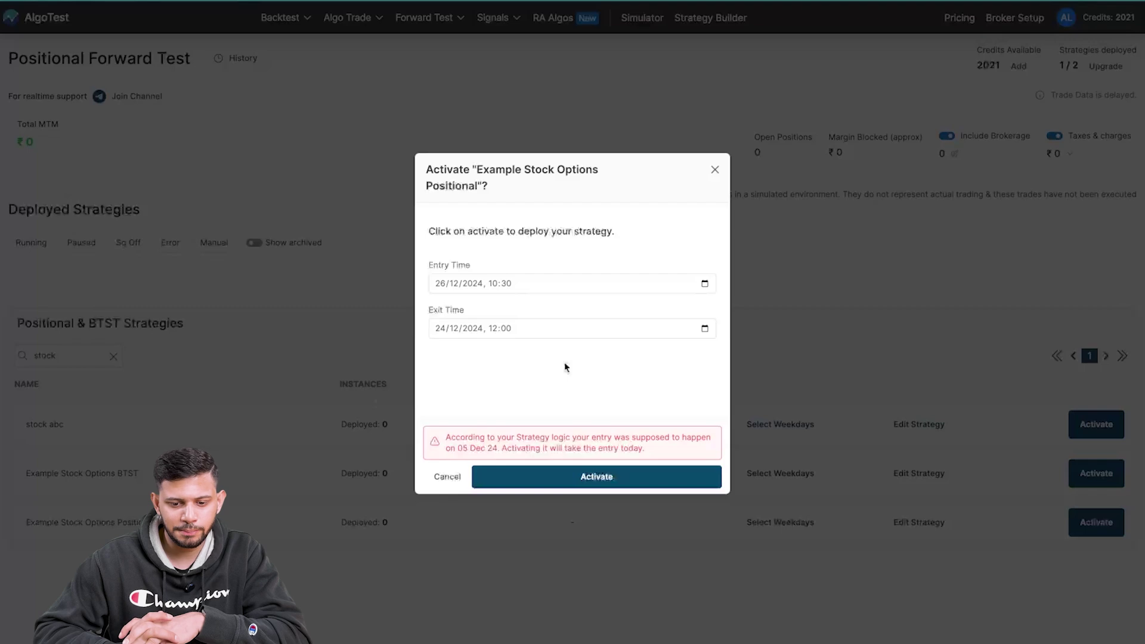
left_click(576, 329)
left_click(578, 369)
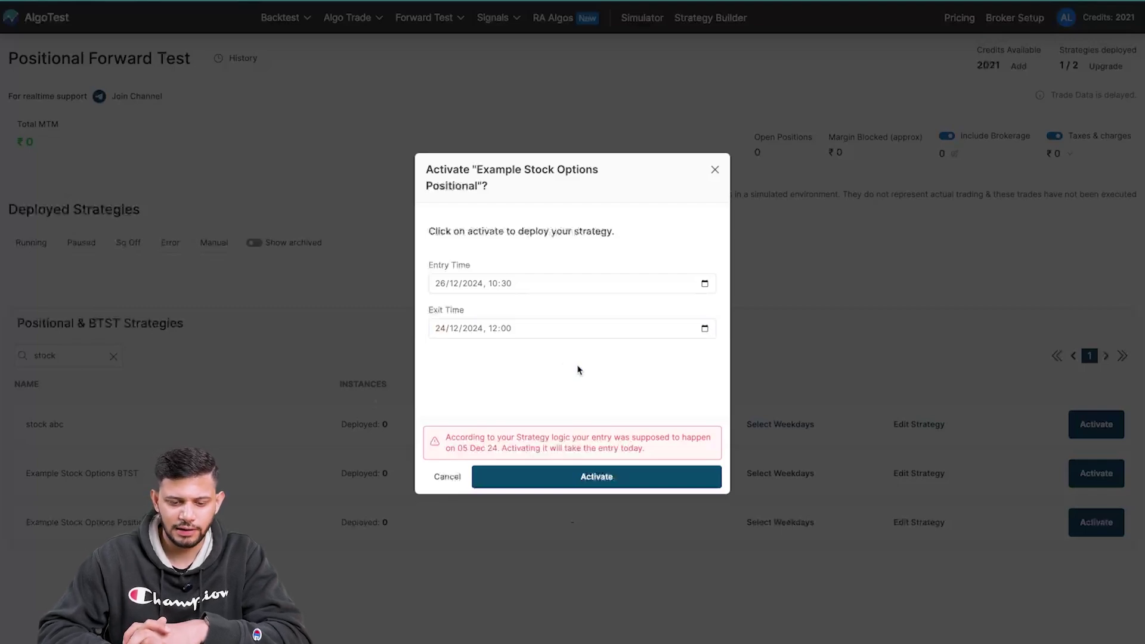
left_click(611, 483)
left_click(840, 320)
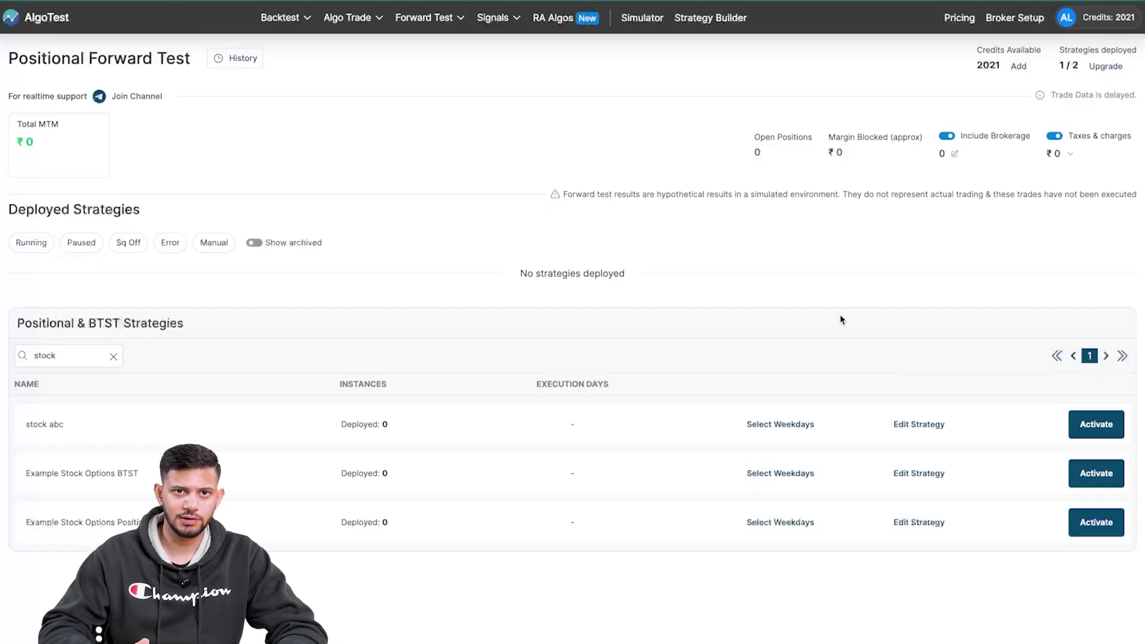
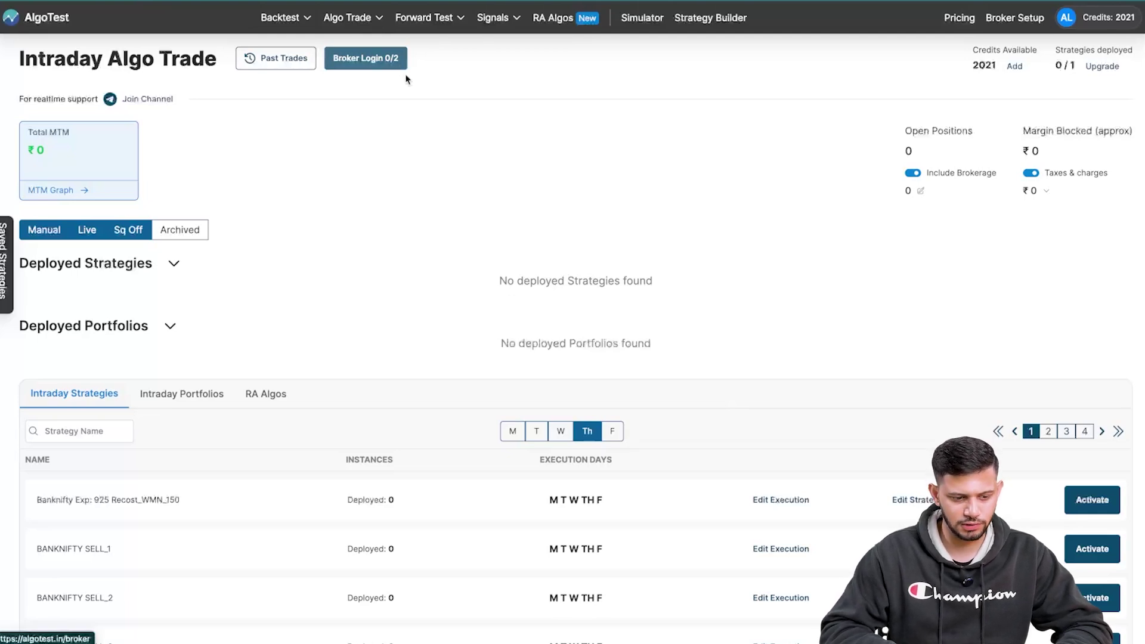
Search the Intraday Algo Trade strategies for "stock"
left_click(122, 435)
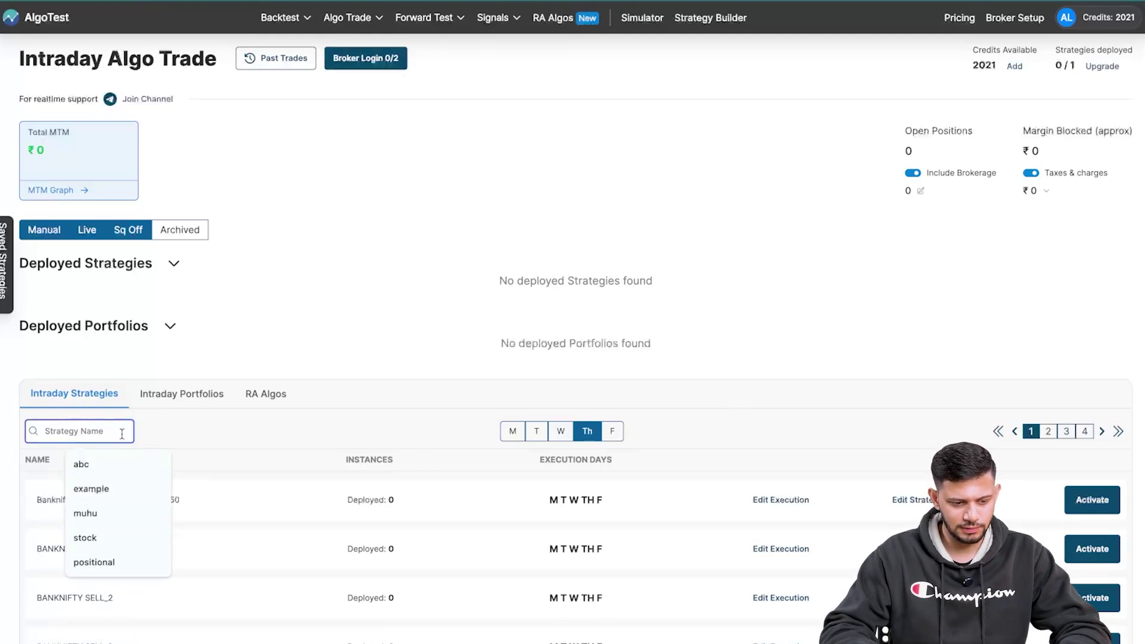
type("stock")
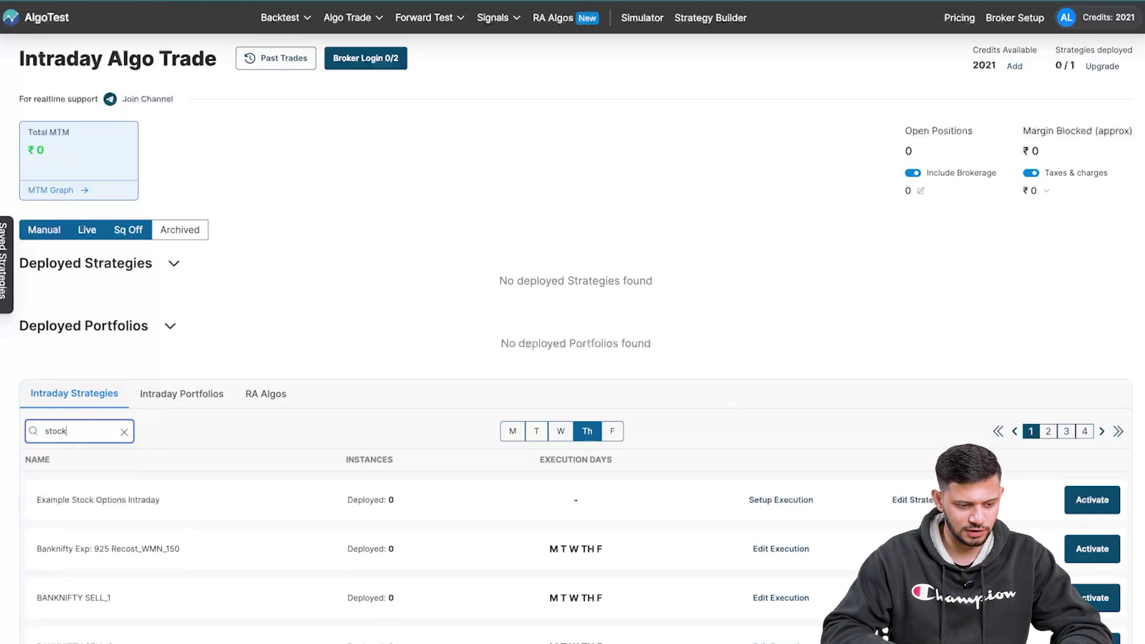
scroll(195, 455, "down", 1)
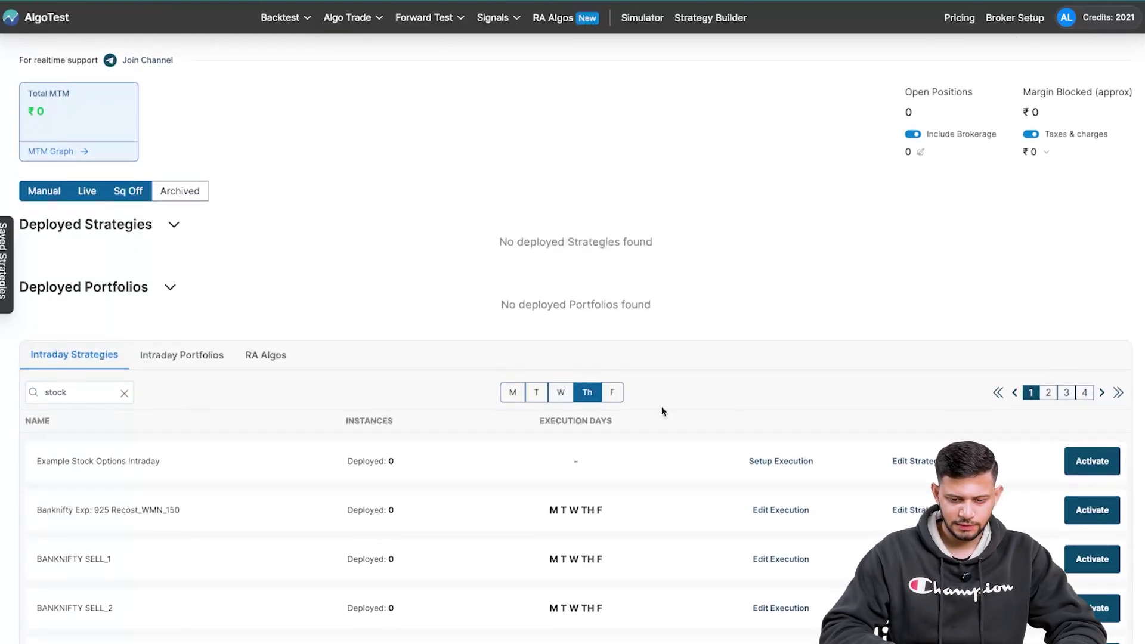
Set up execution for "Example Stock Options Intraday", keeping Limit as Leg 1's entry order type, and save the settings
left_click(775, 461)
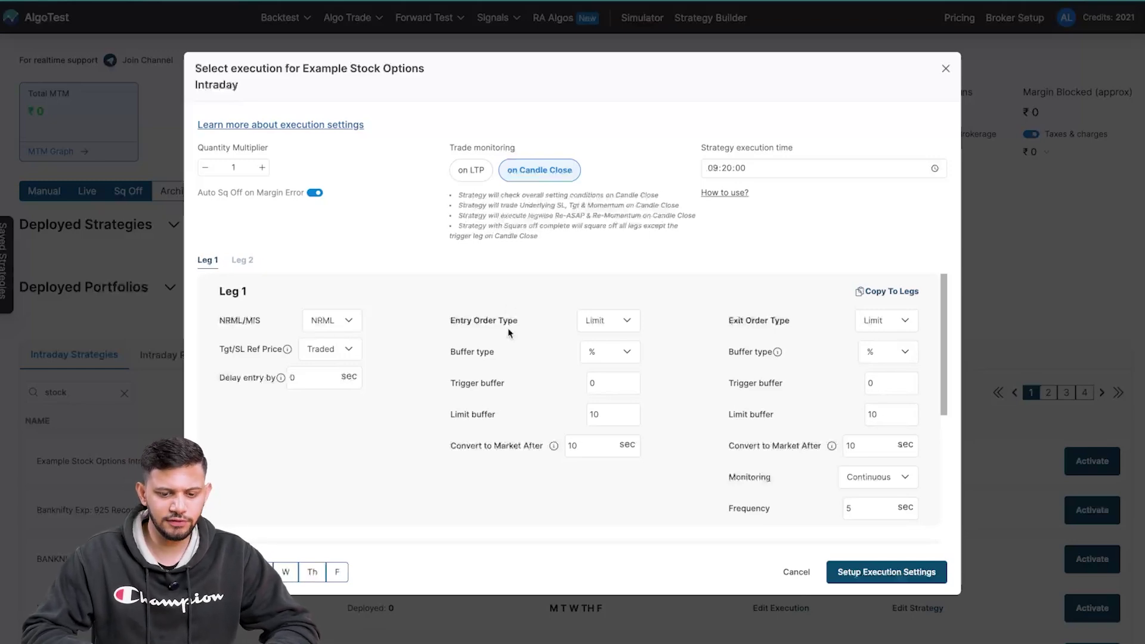
left_click(596, 320)
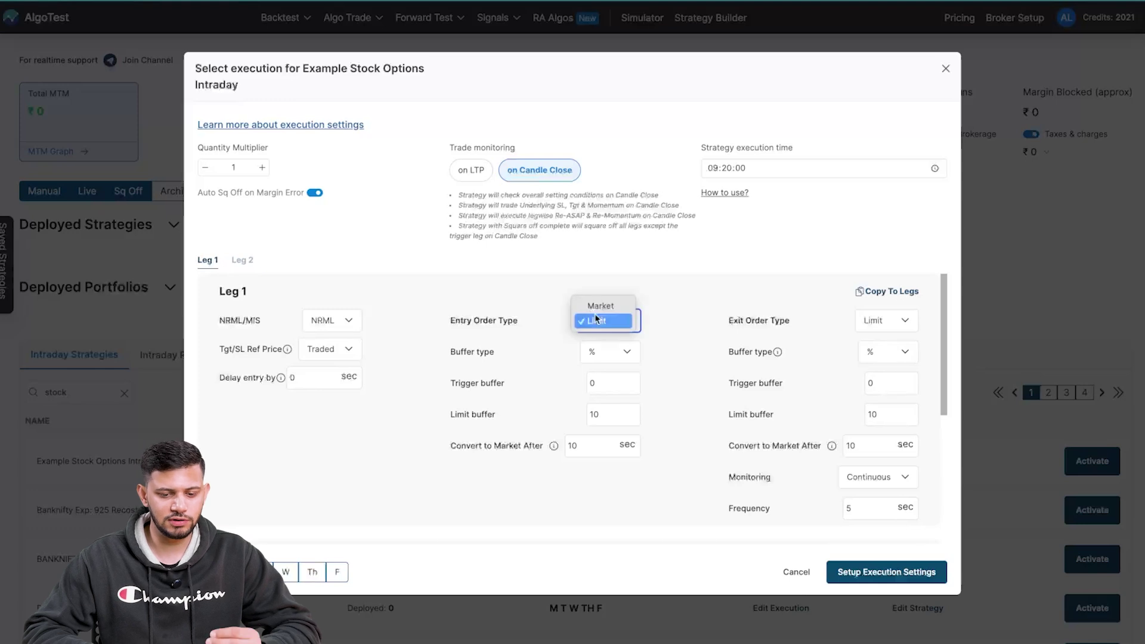
left_click(604, 320)
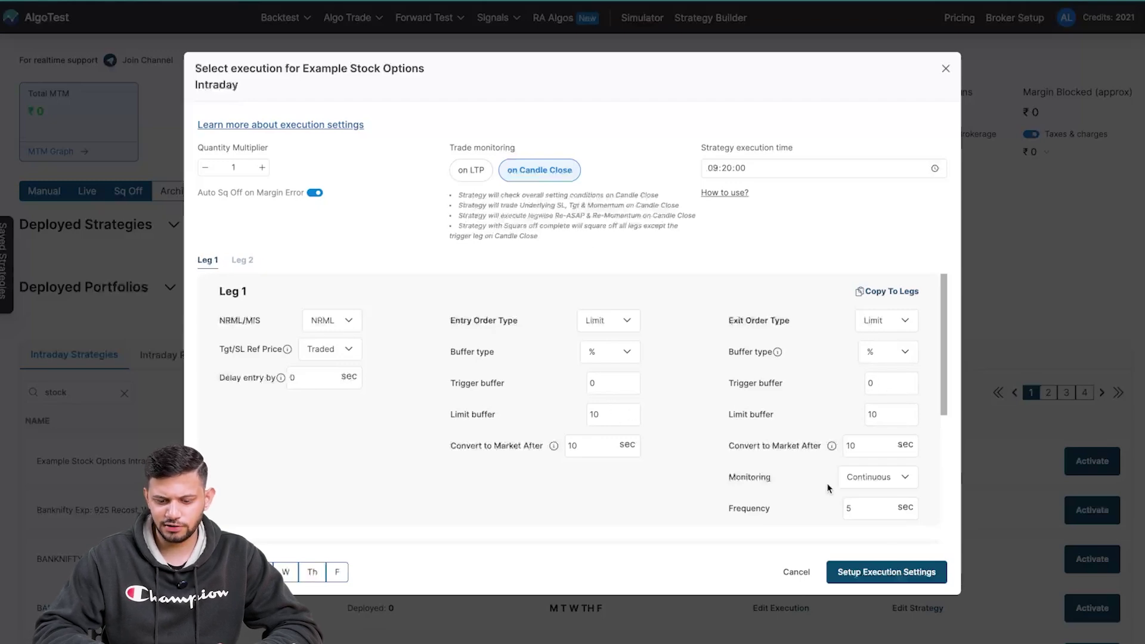
left_click(906, 573)
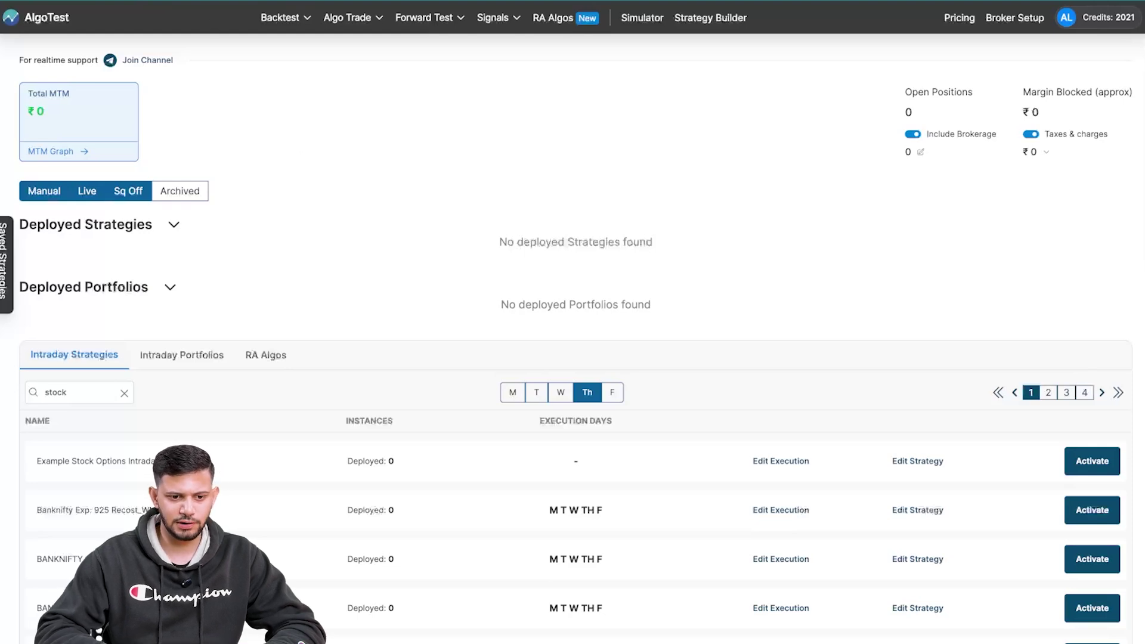
Go to the Positional/BTST Algo Trade page and search its strategies for "stock"
mouse_move(378, 22)
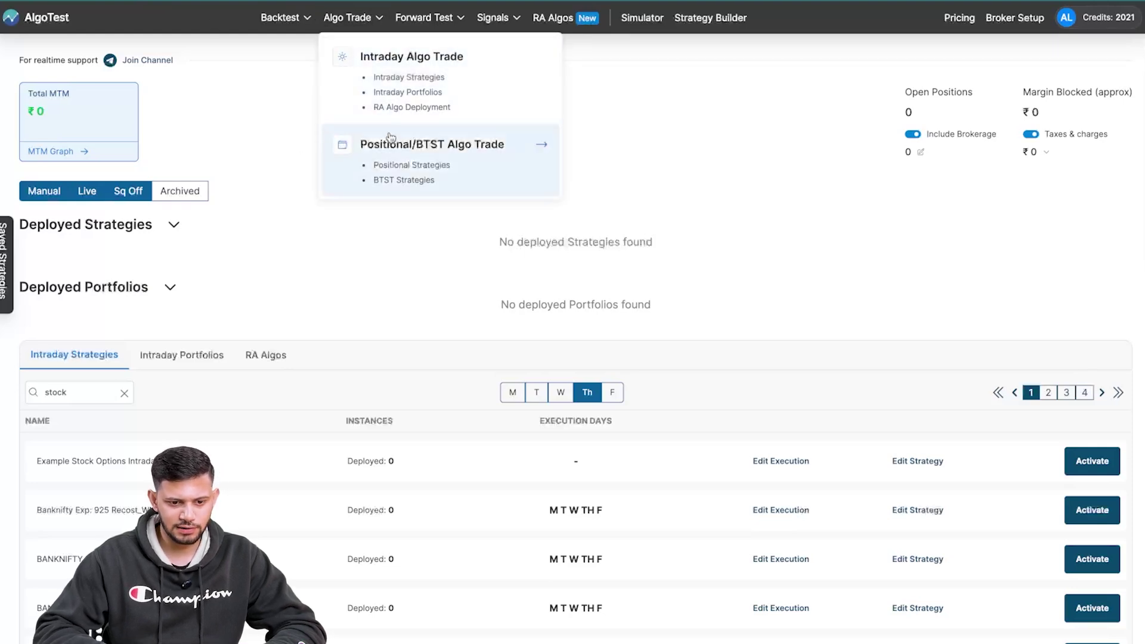
left_click(399, 163)
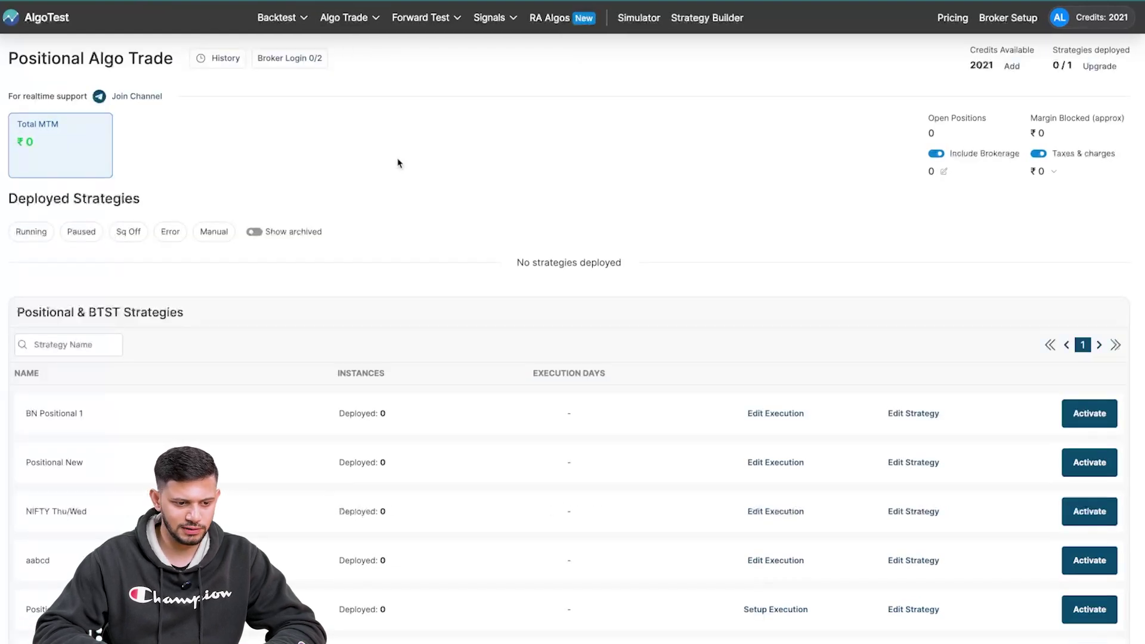
left_click(58, 342)
type("stock")
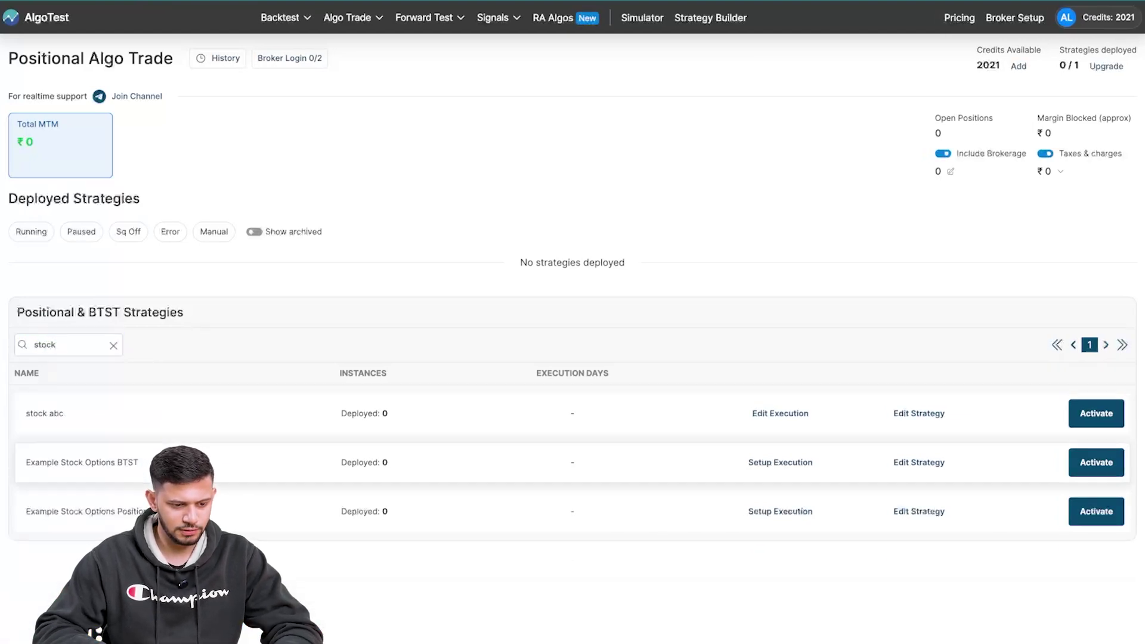
Save the default execution settings for both "Example Stock Options BTST" and "Example Stock Options Positional"
left_click(779, 463)
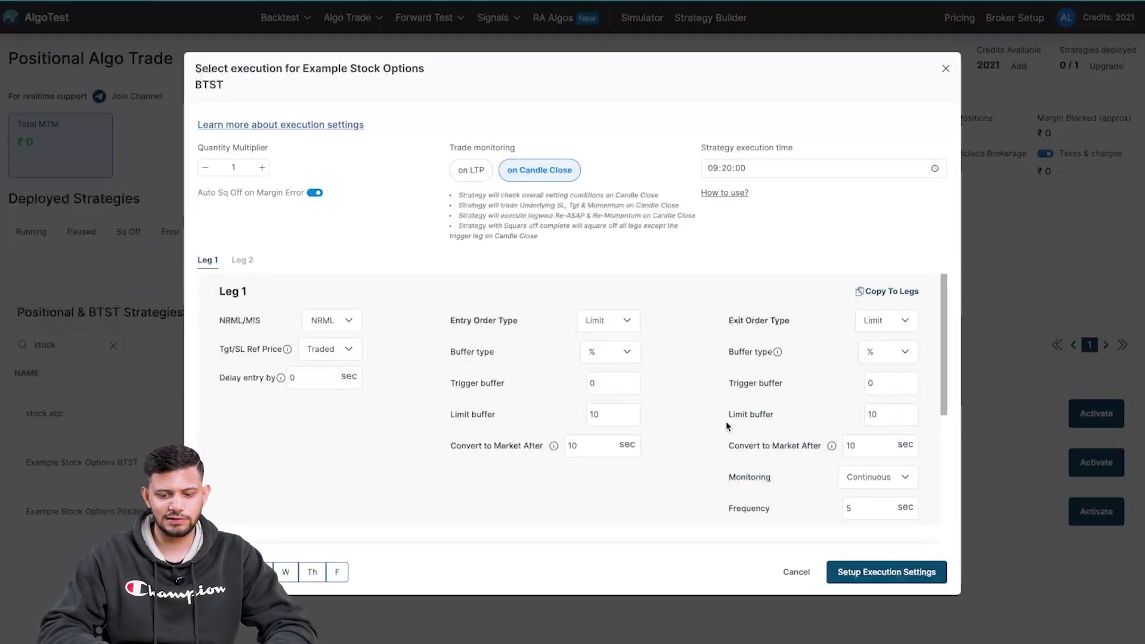
left_click(891, 573)
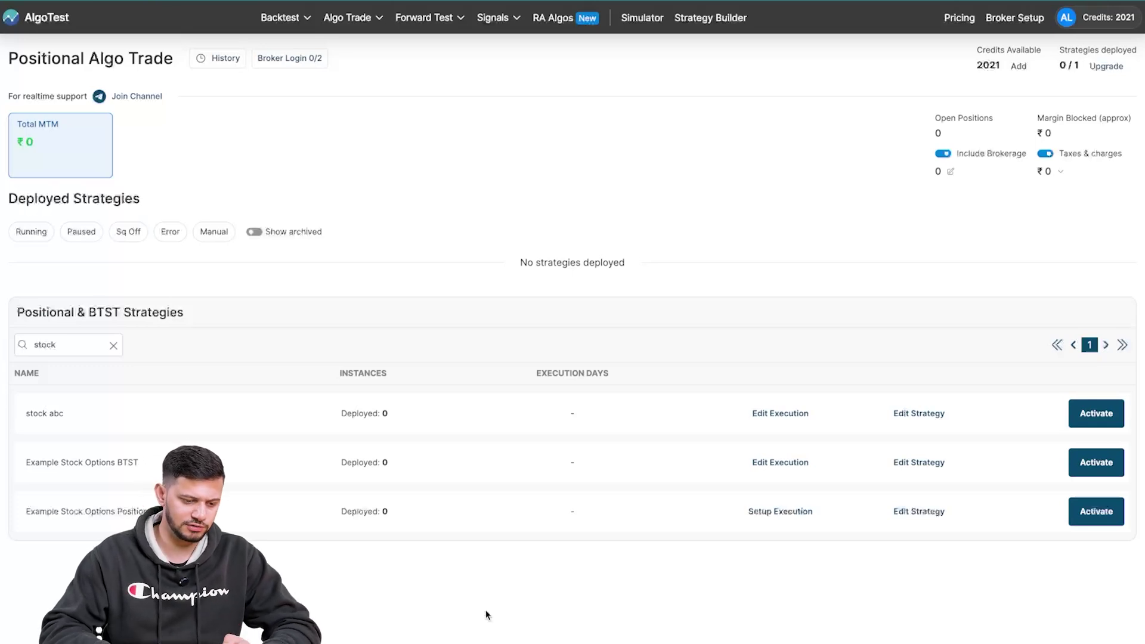
left_click(789, 512)
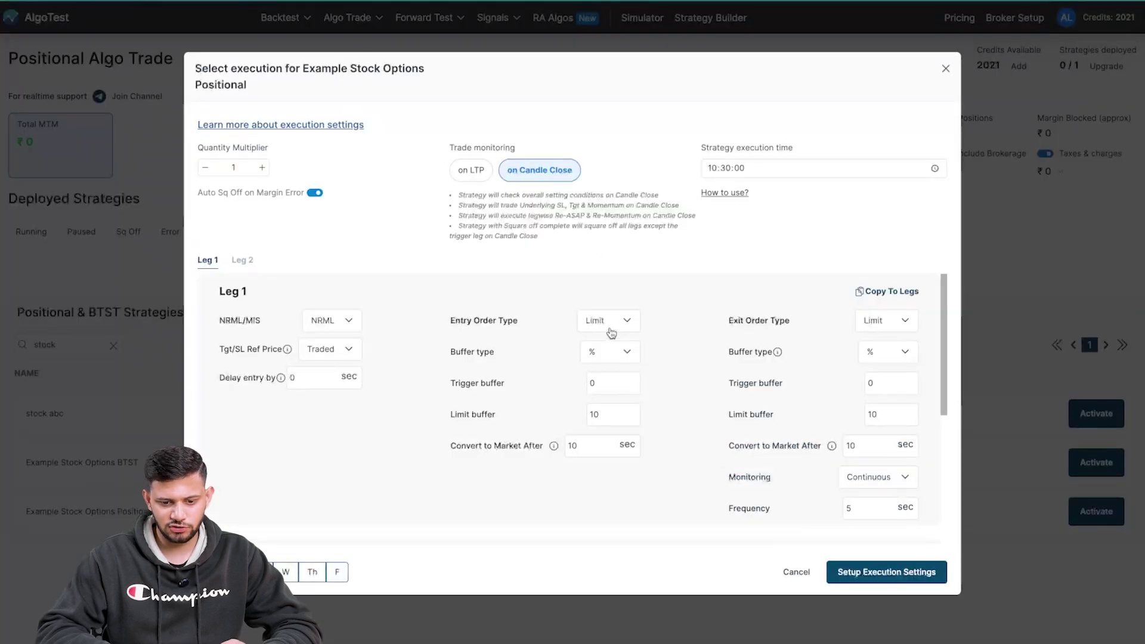
left_click(899, 574)
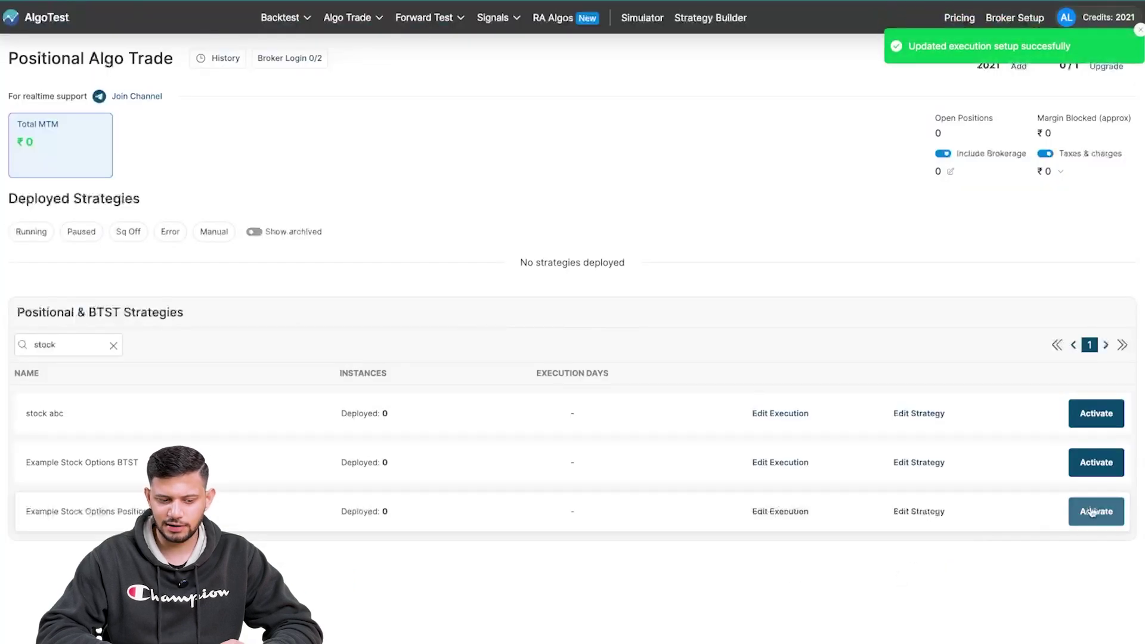